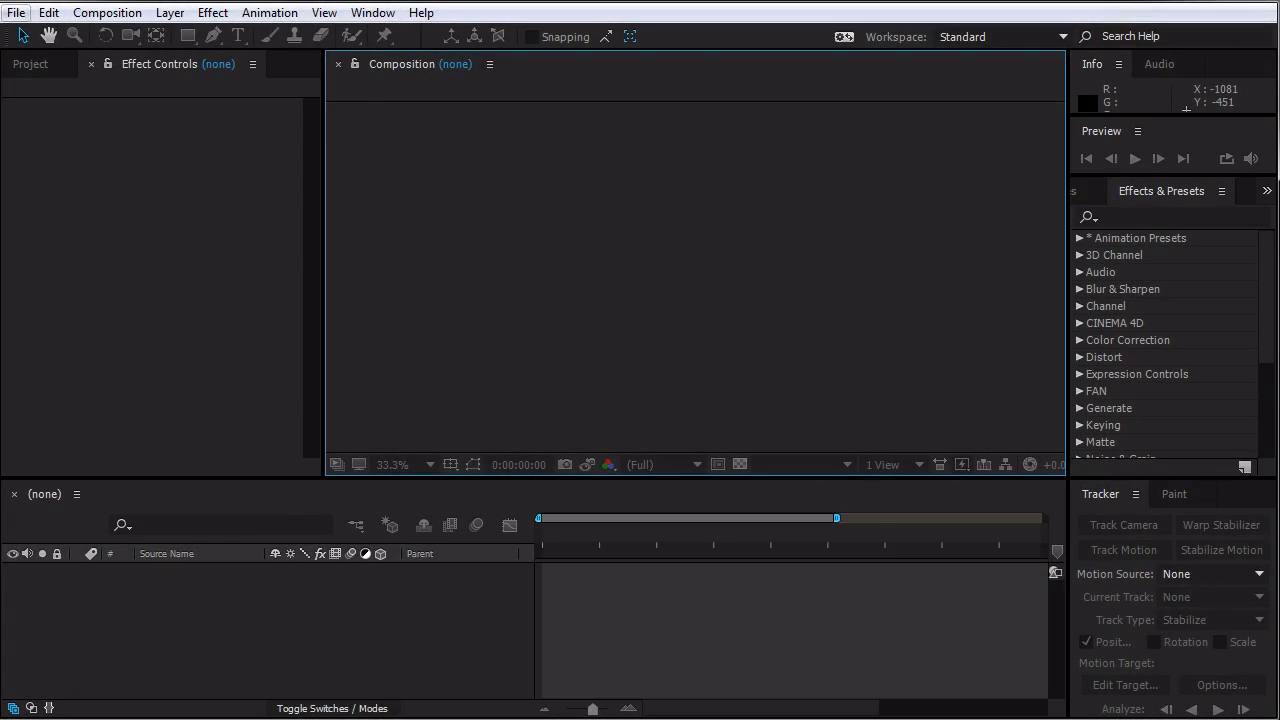
- Open the Moving Circle project from the Documents library
mouse_move(90, 79)
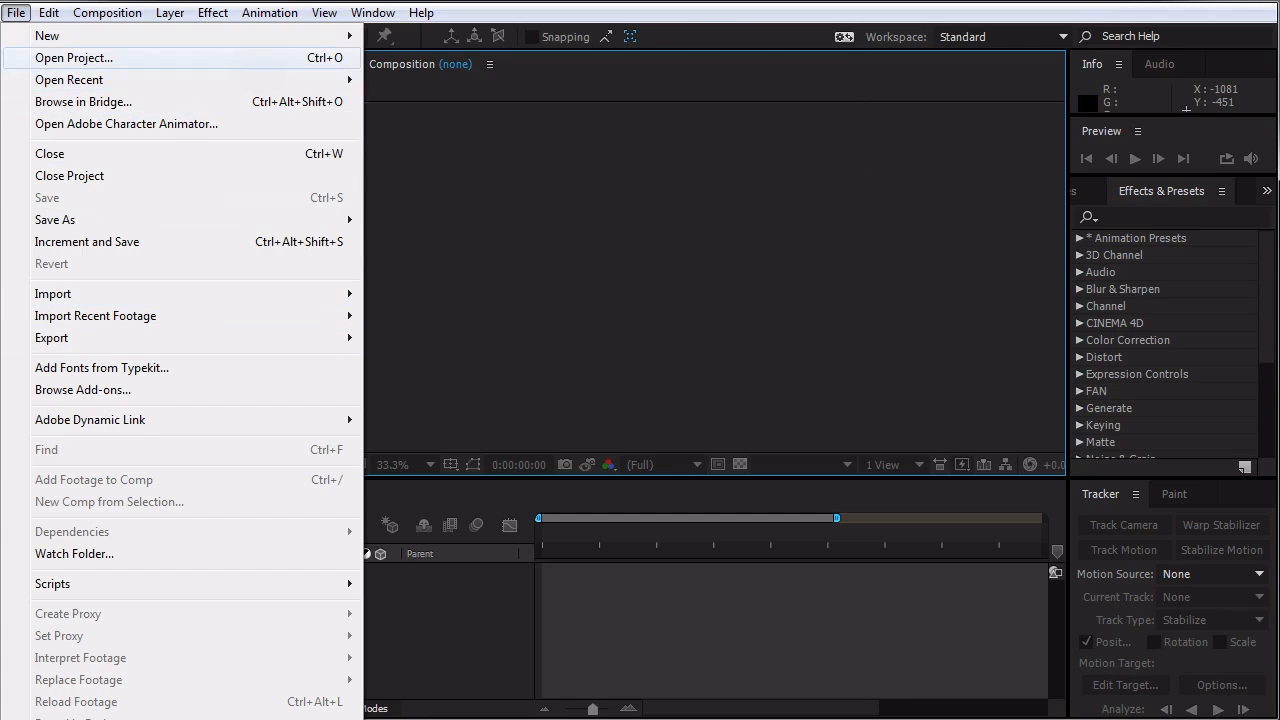
click(270, 57)
click(700, 218)
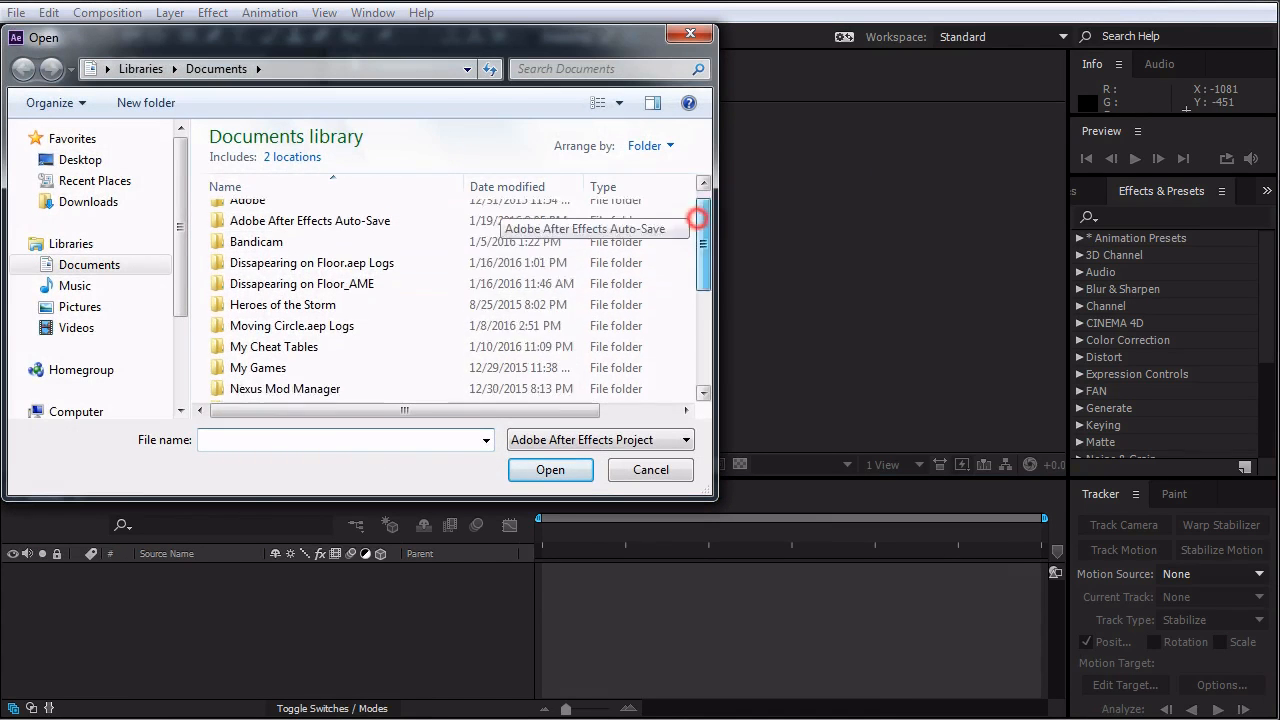
drag(704, 324, 704, 336)
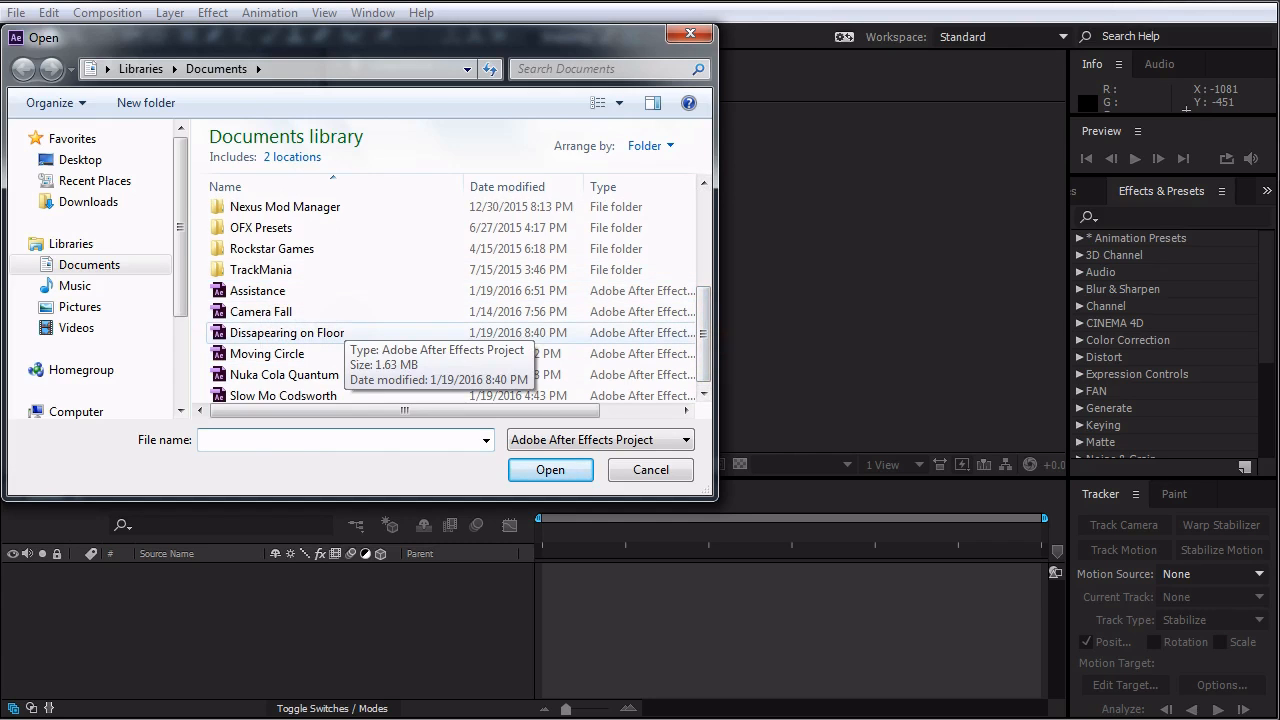
click(300, 353)
click(550, 469)
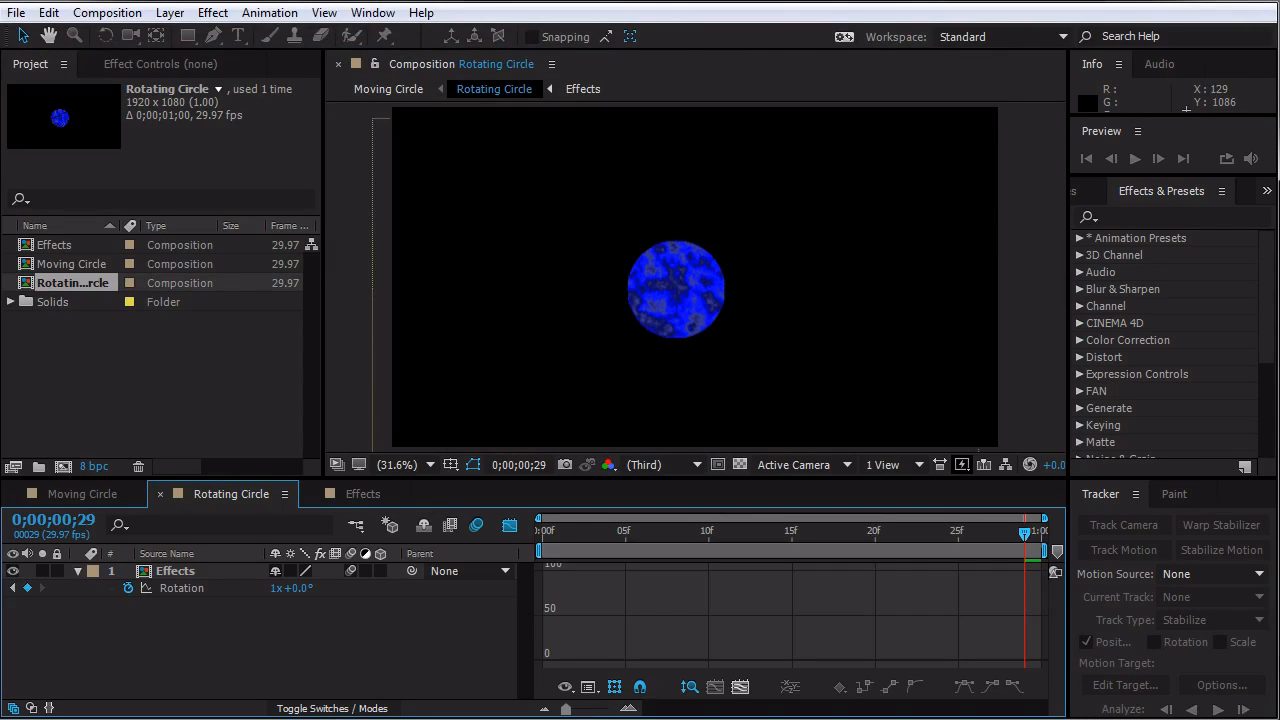
- Inspect the Effects layer's Rotation graph in the Rotating Circle composition and go to the first frame of the Moving Circle composition
click(182, 589)
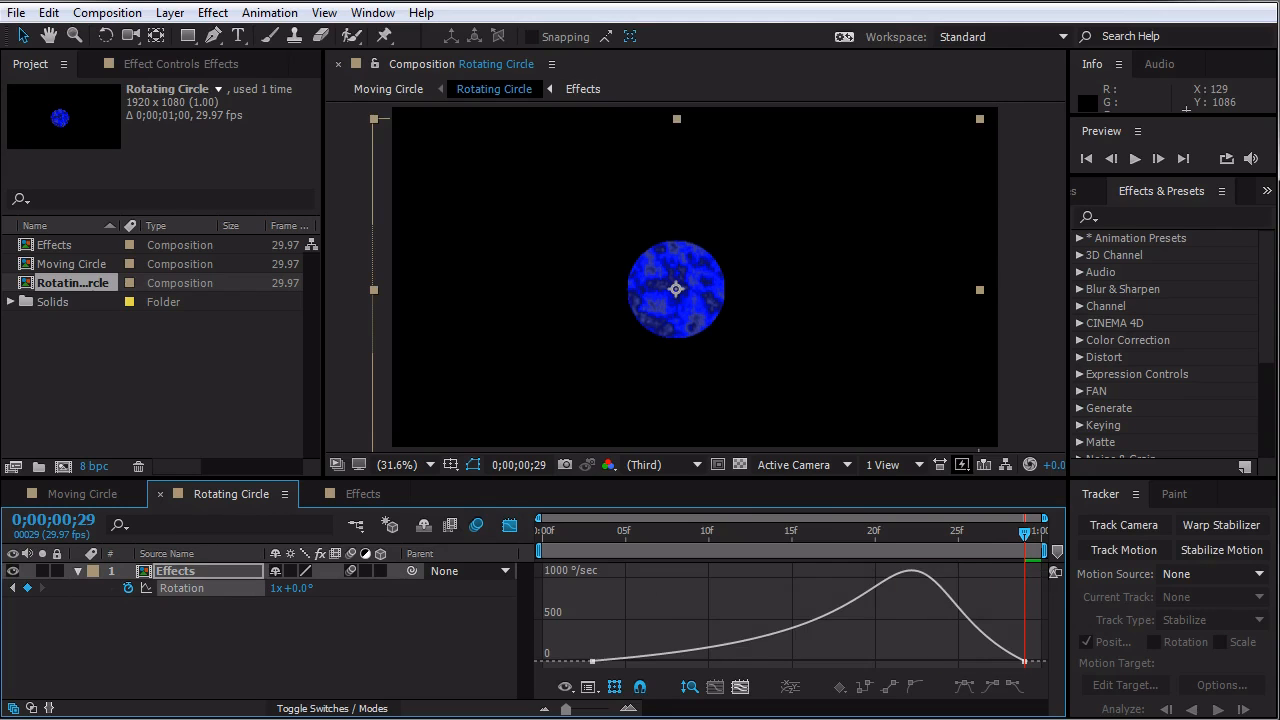
key(F2)
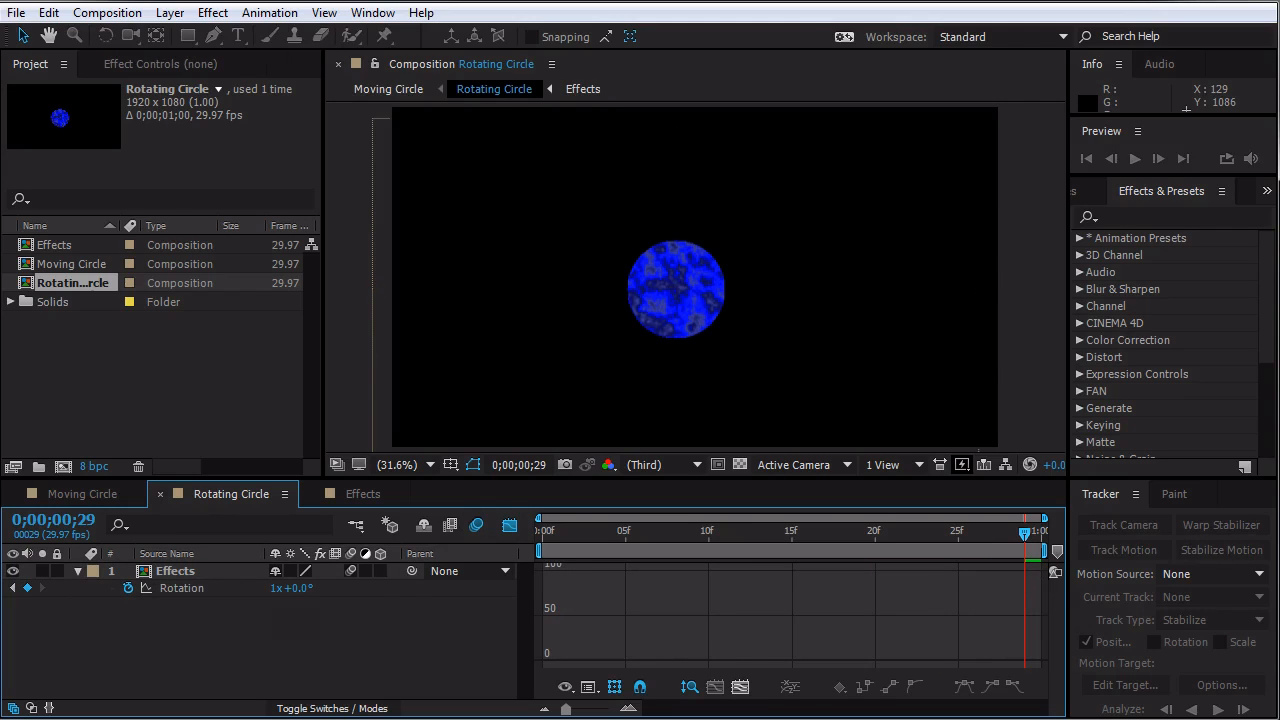
click(185, 589)
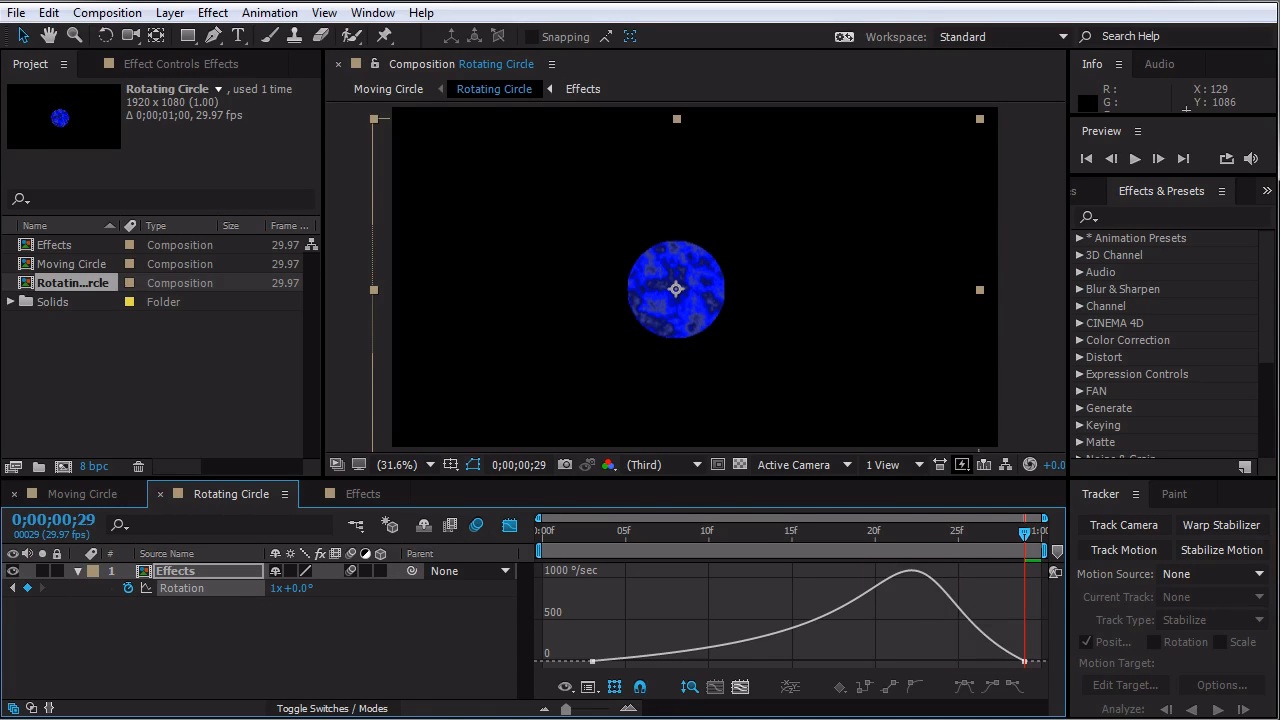
click(80, 499)
drag(1024, 532, 542, 532)
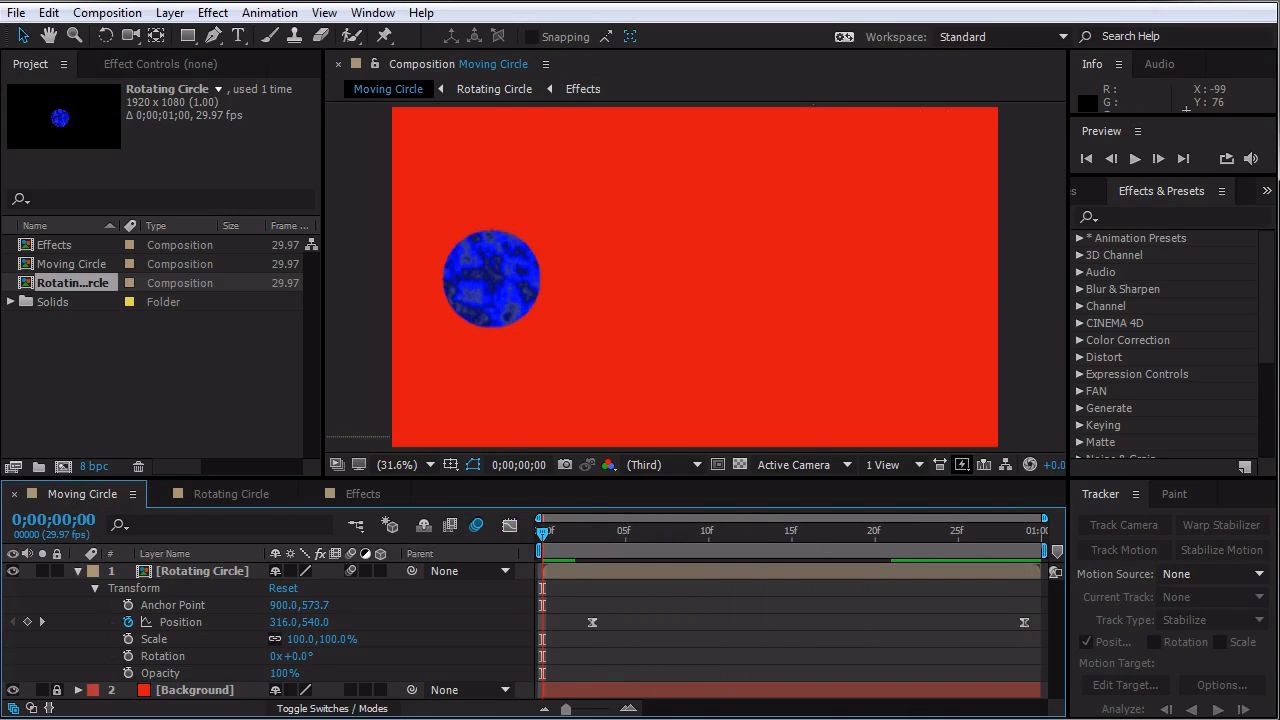
- Import the video file 20160125_142857.mp4 from the Videos library into the project
click(16, 12)
mouse_move(60, 293)
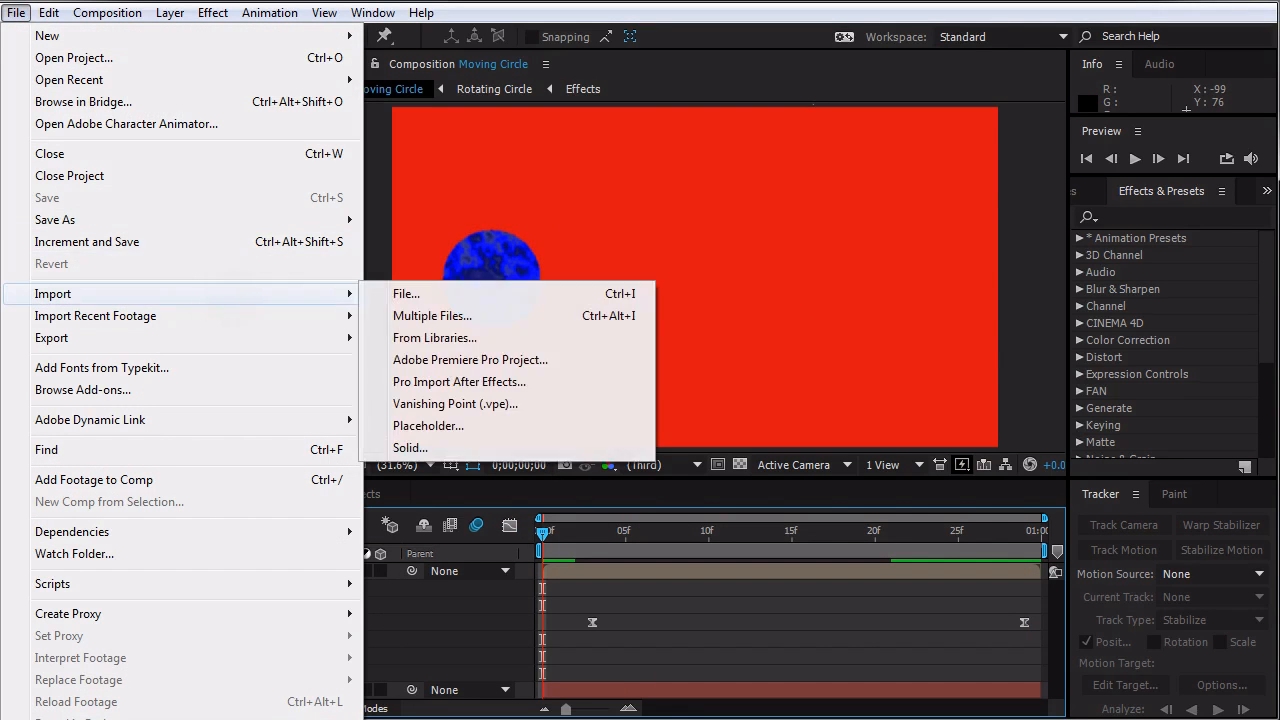
click(406, 293)
click(76, 327)
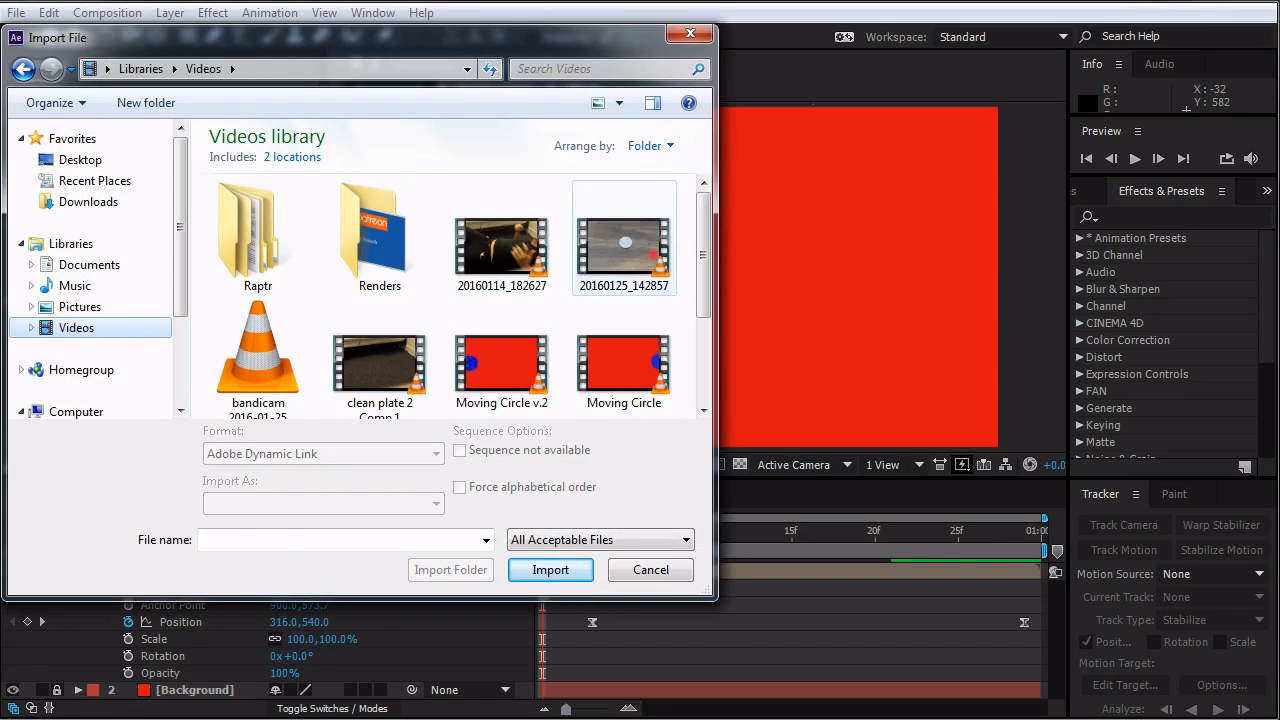
click(624, 245)
click(550, 569)
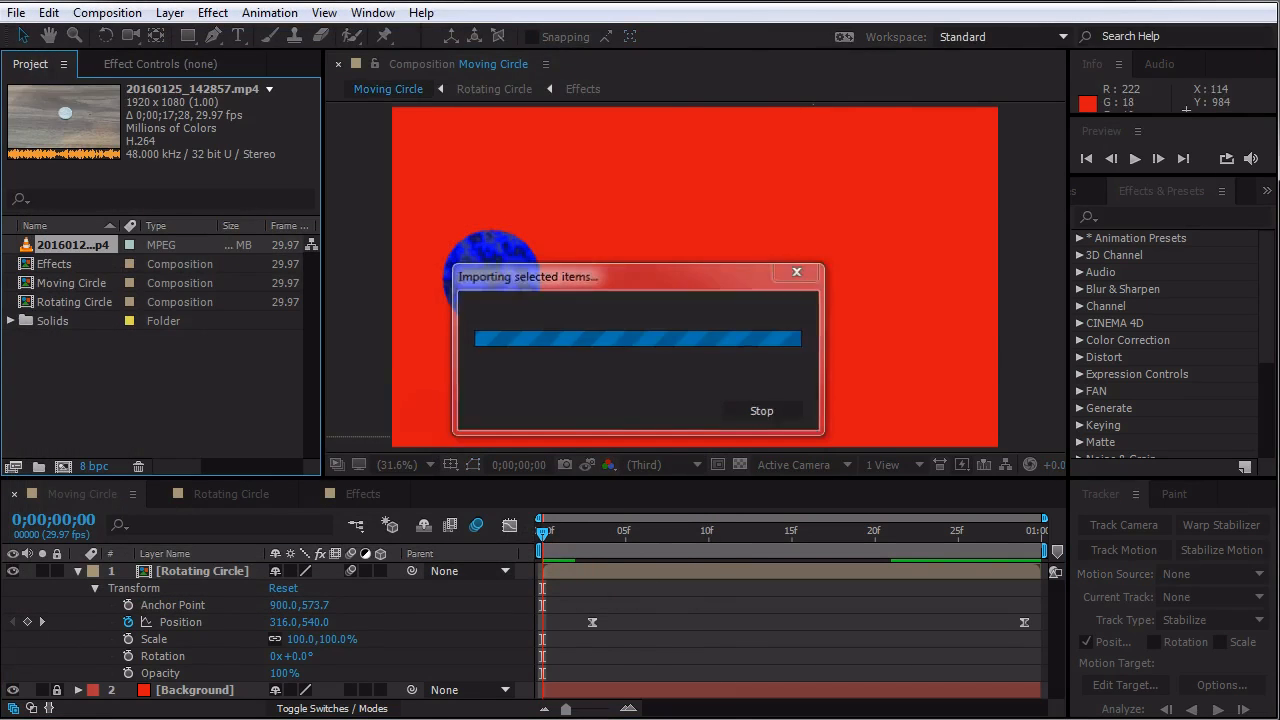
- Collapse the Rotating Circle layer's properties and unlock the Background layer
click(78, 571)
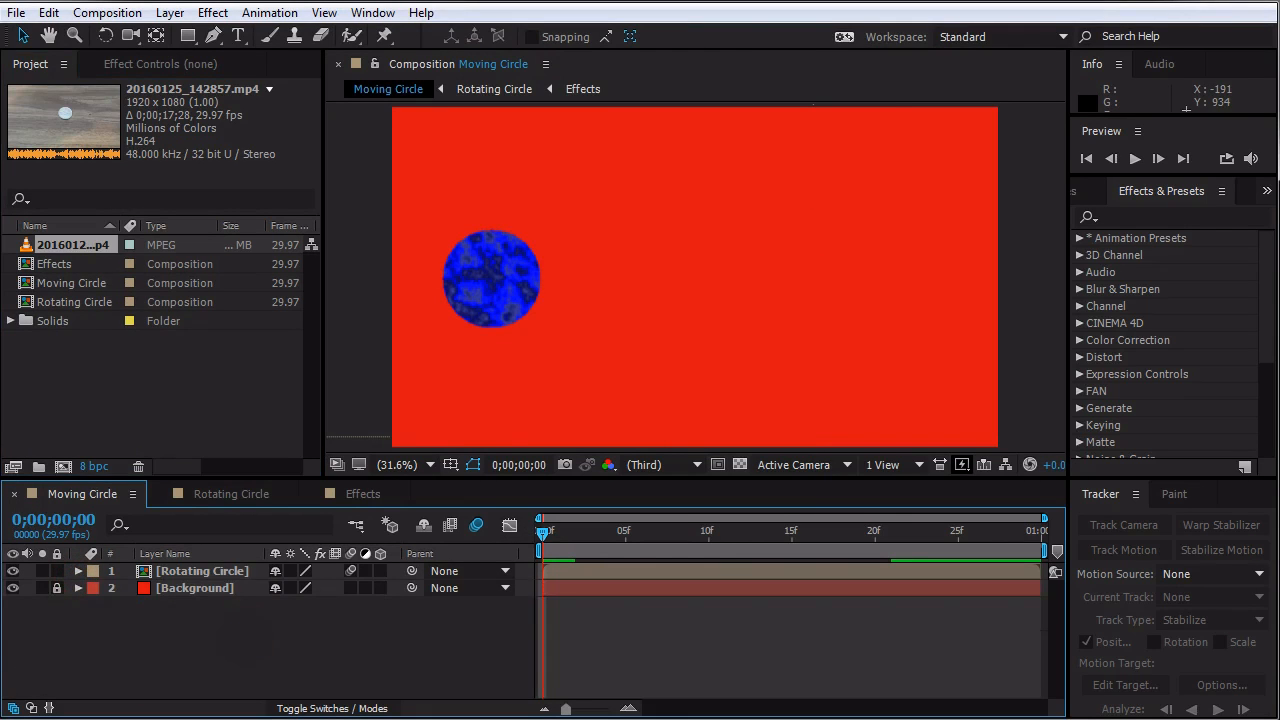
click(215, 571)
click(237, 604)
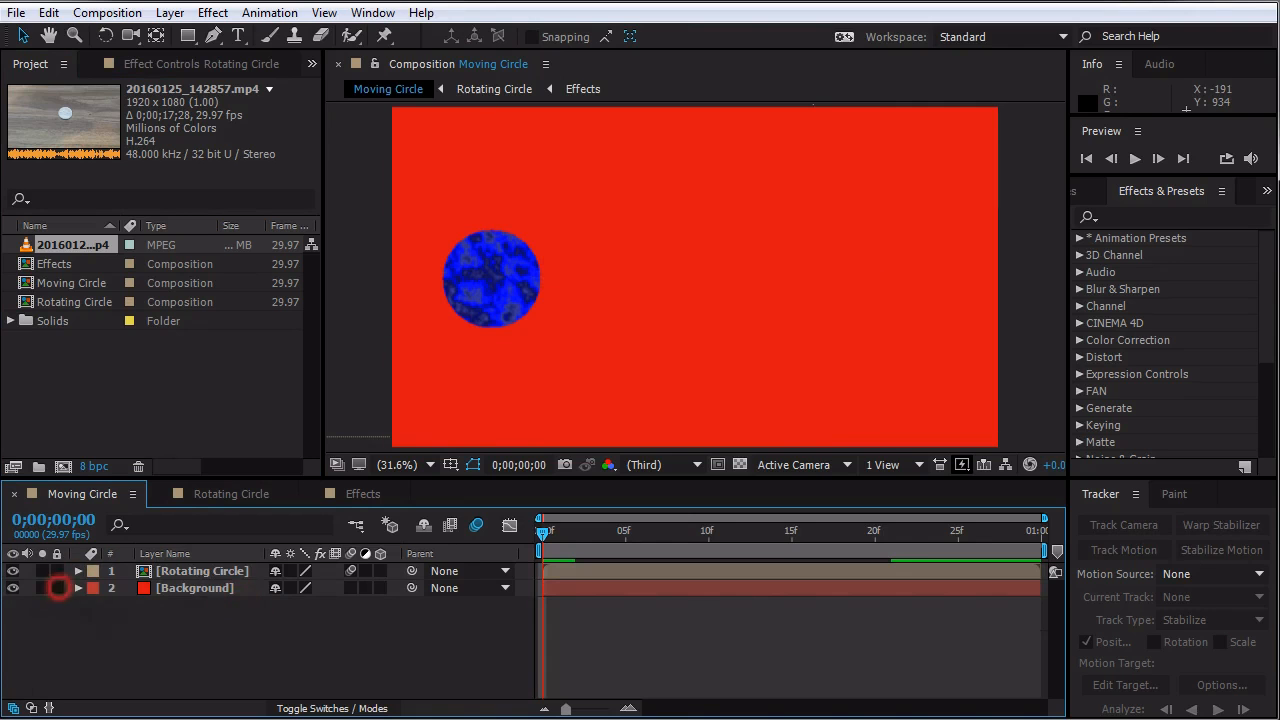
- Pre-compose the Rotating Circle and Background layers into a new composition named Moving Circle and return to the parent composition
key(ctrl+a)
right_click(200, 575)
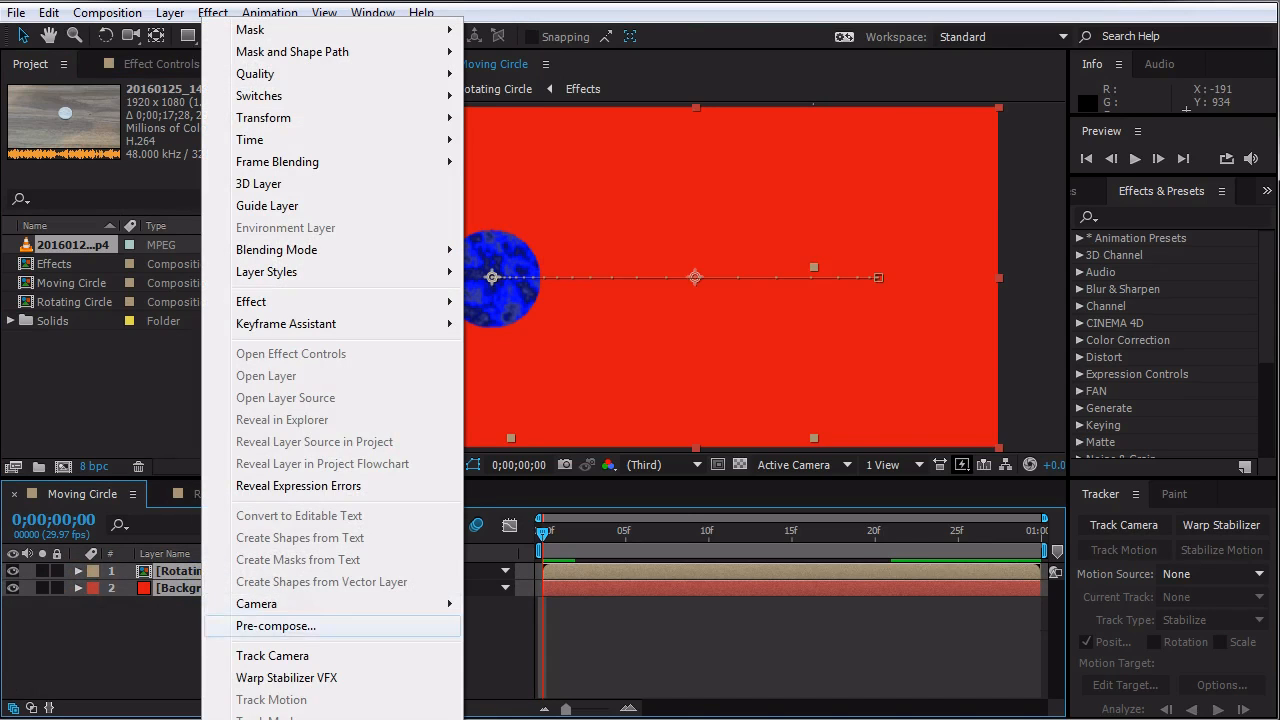
click(276, 626)
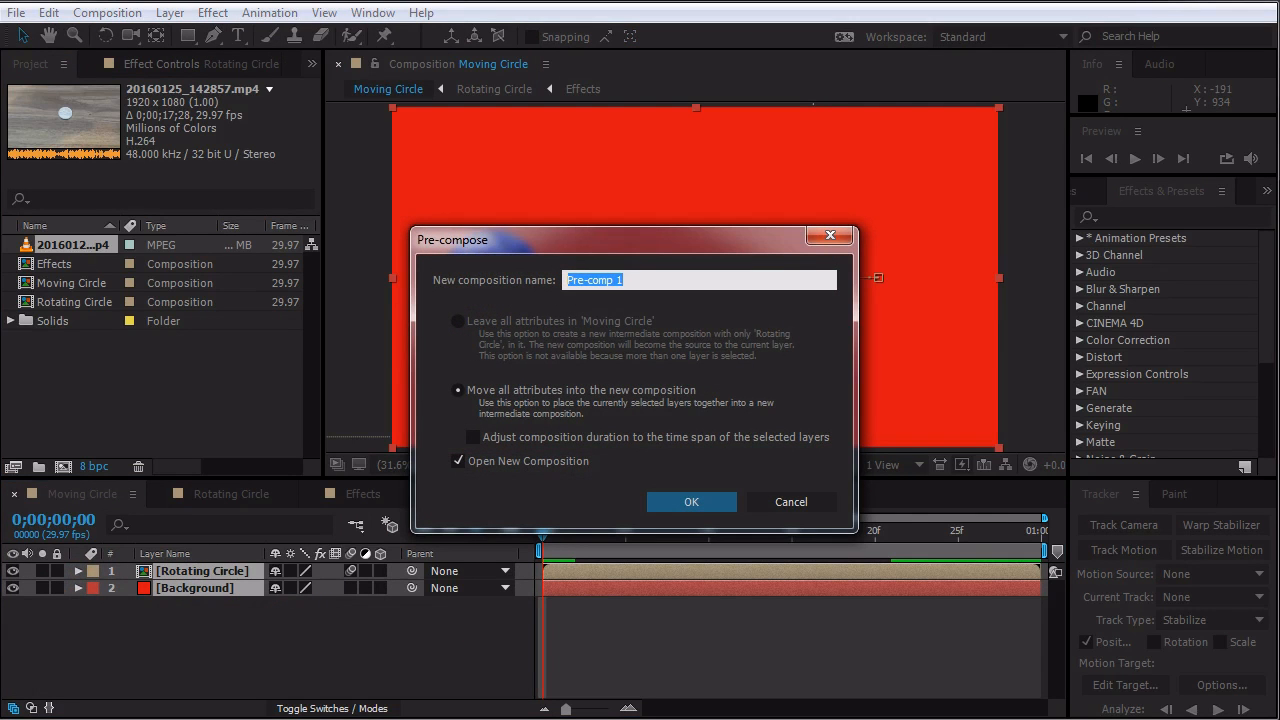
text(Moving Circle)
key(Return)
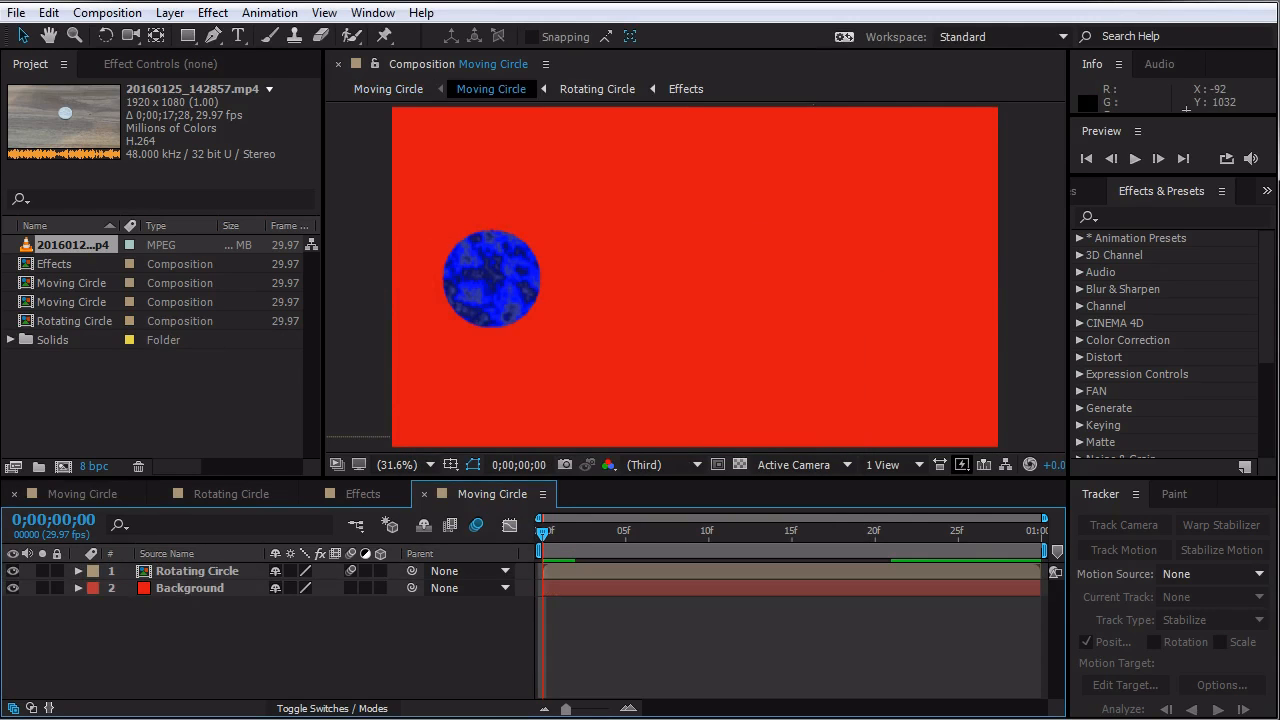
click(92, 493)
click(219, 641)
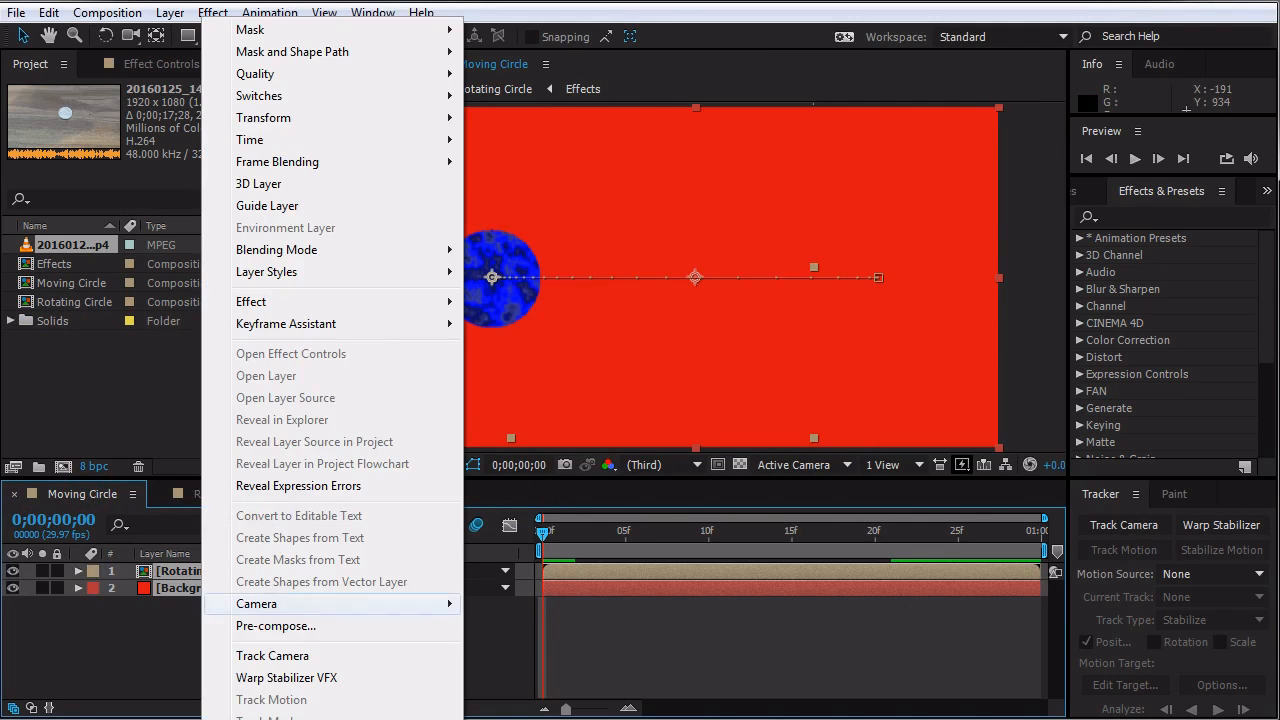
click(276, 626)
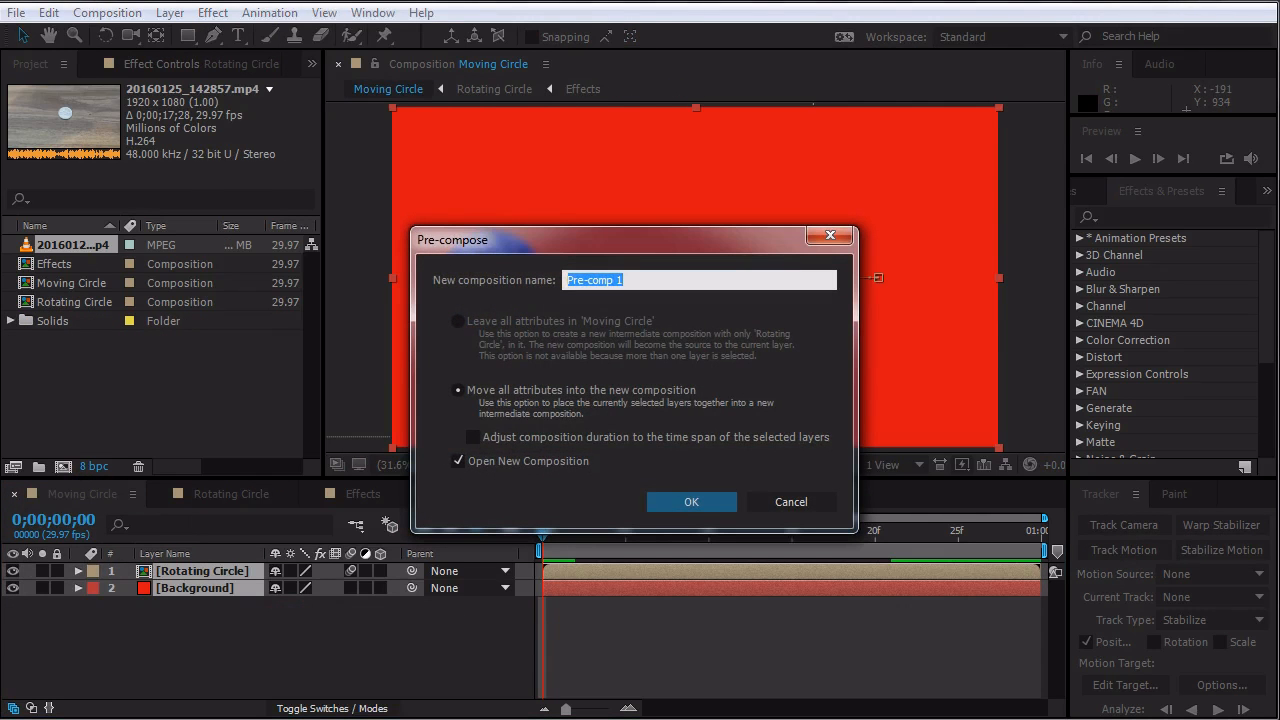
text(Moving Circle)
key(Return)
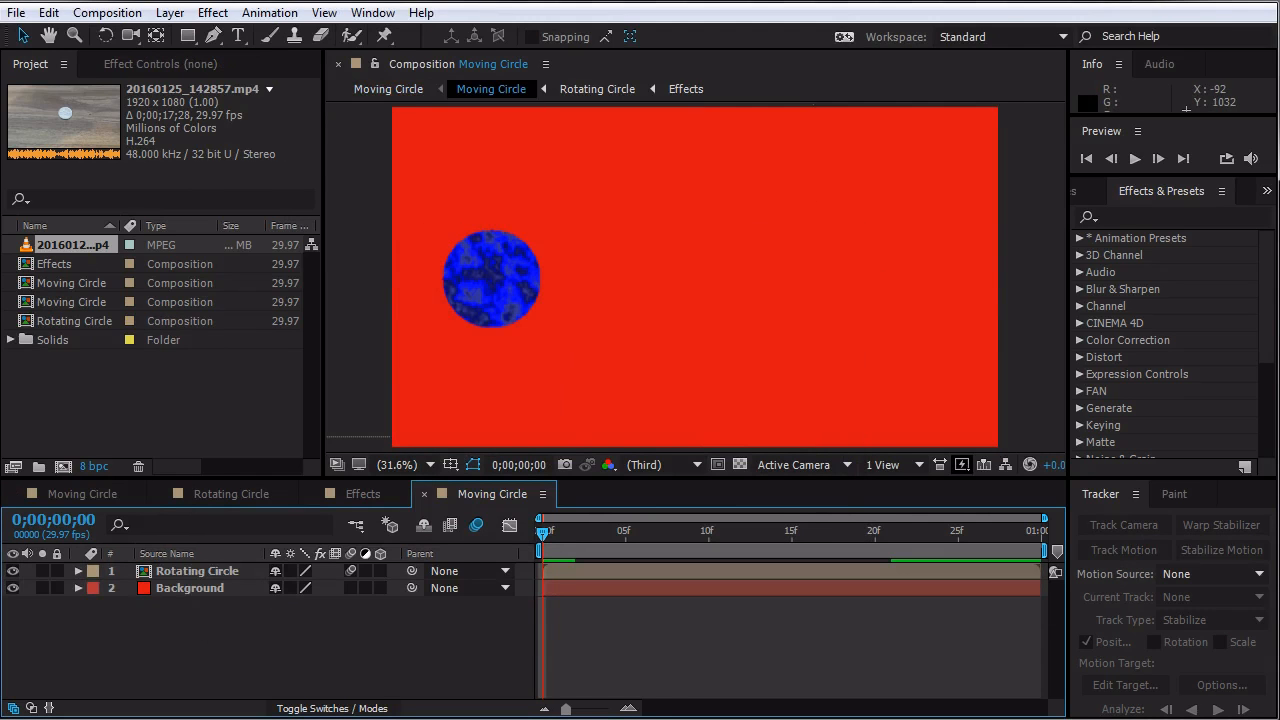
click(219, 641)
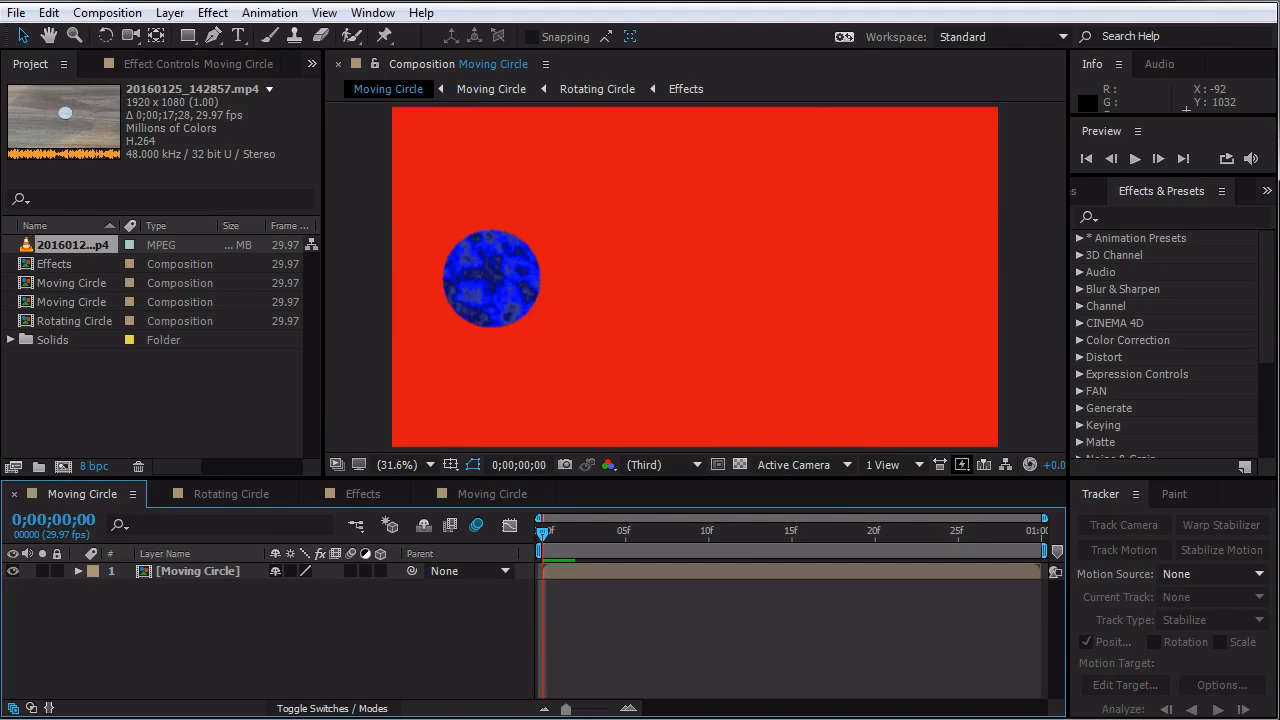
- Reveal the Moving Circle layer's Opacity property and collapse the layer again
drag(87, 244, 166, 554)
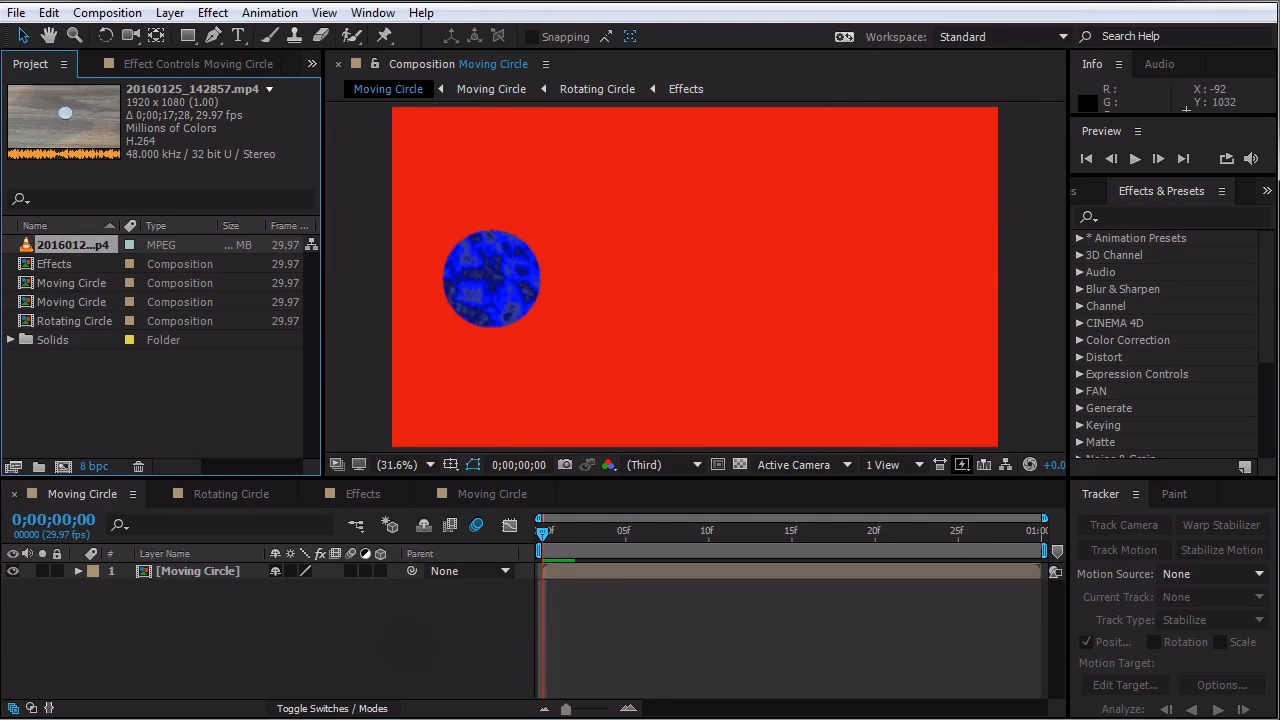
click(211, 571)
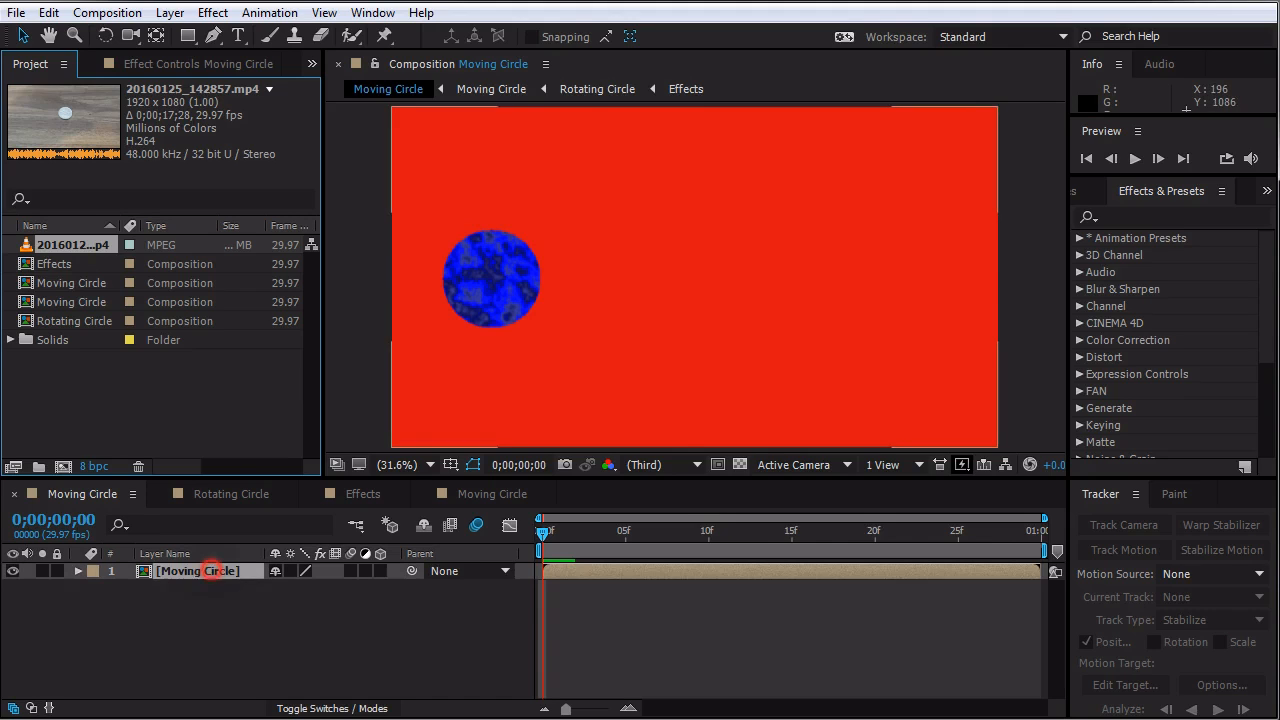
key(t)
click(226, 602)
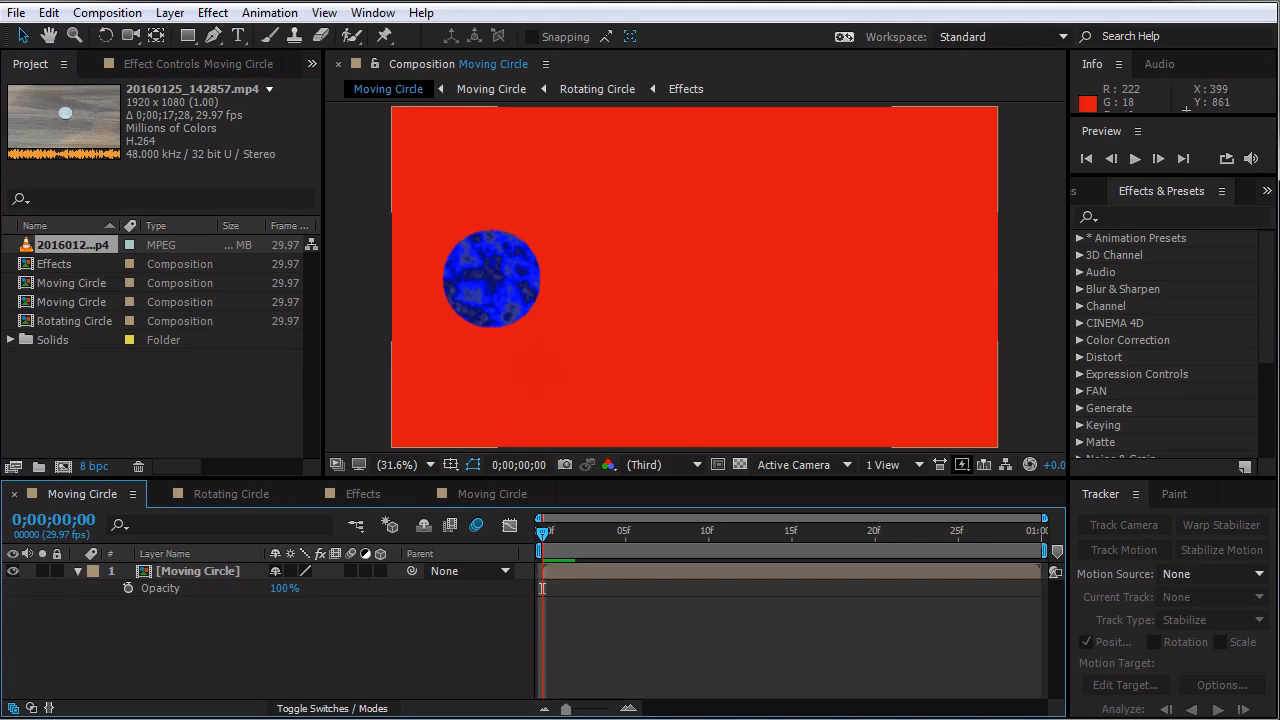
click(78, 571)
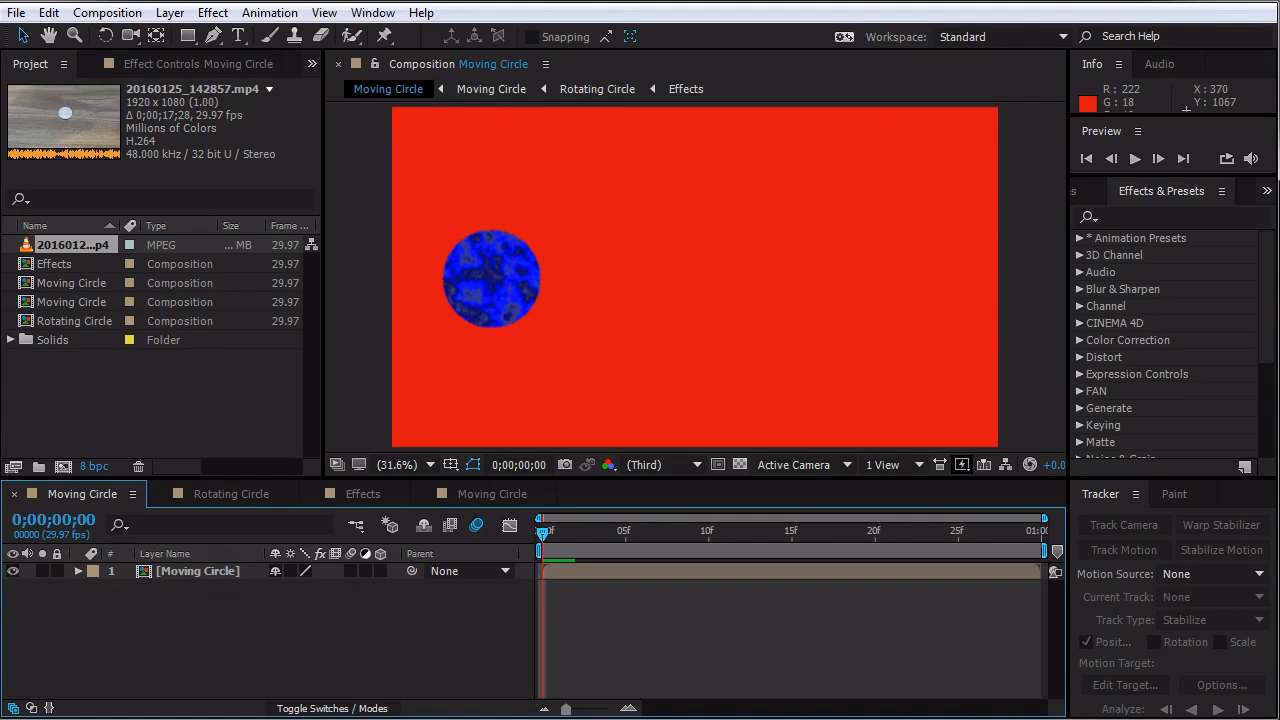
- Try the Lighten blending mode on the Moving Circle layer and check its Opacity property
click(205, 572)
click(332, 708)
click(290, 571)
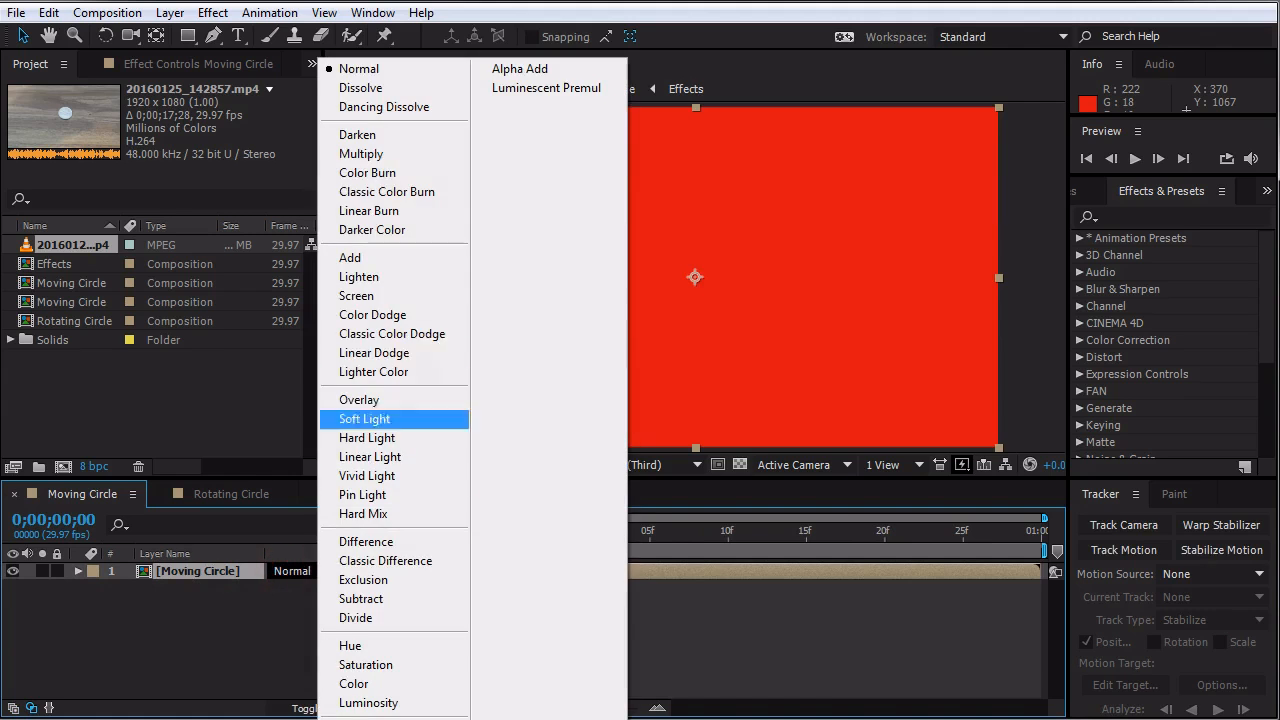
click(248, 622)
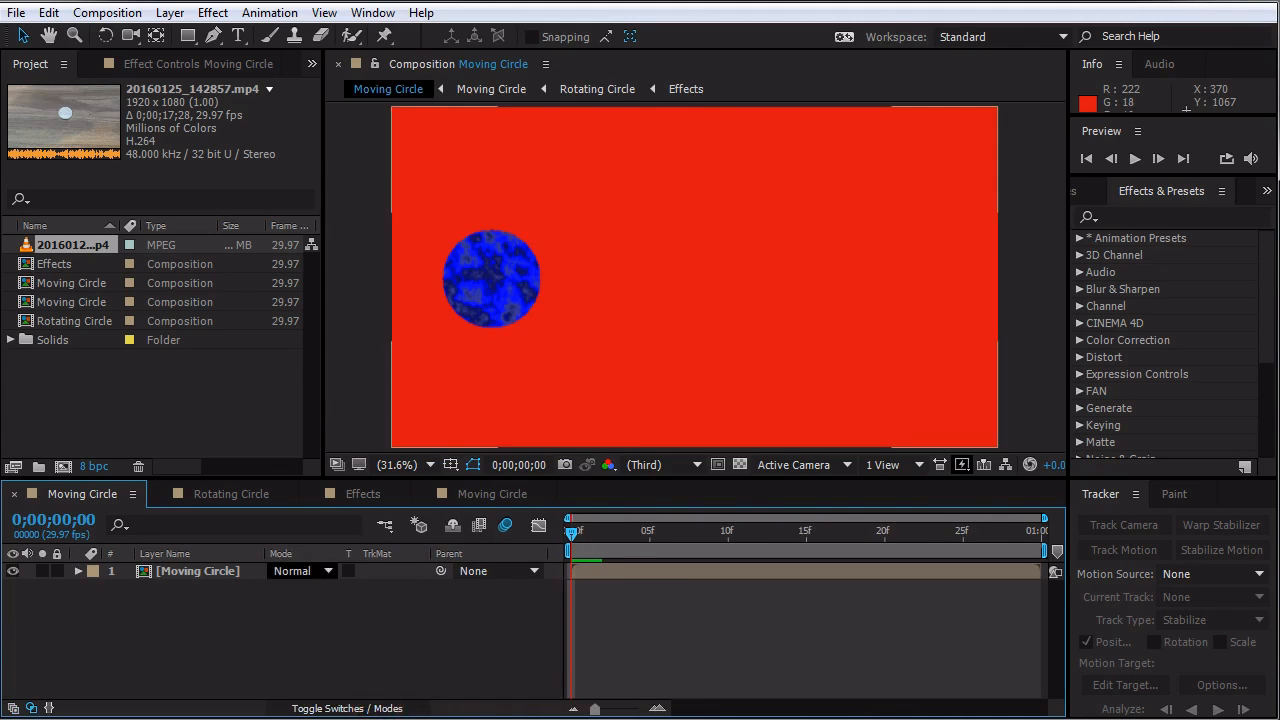
click(292, 571)
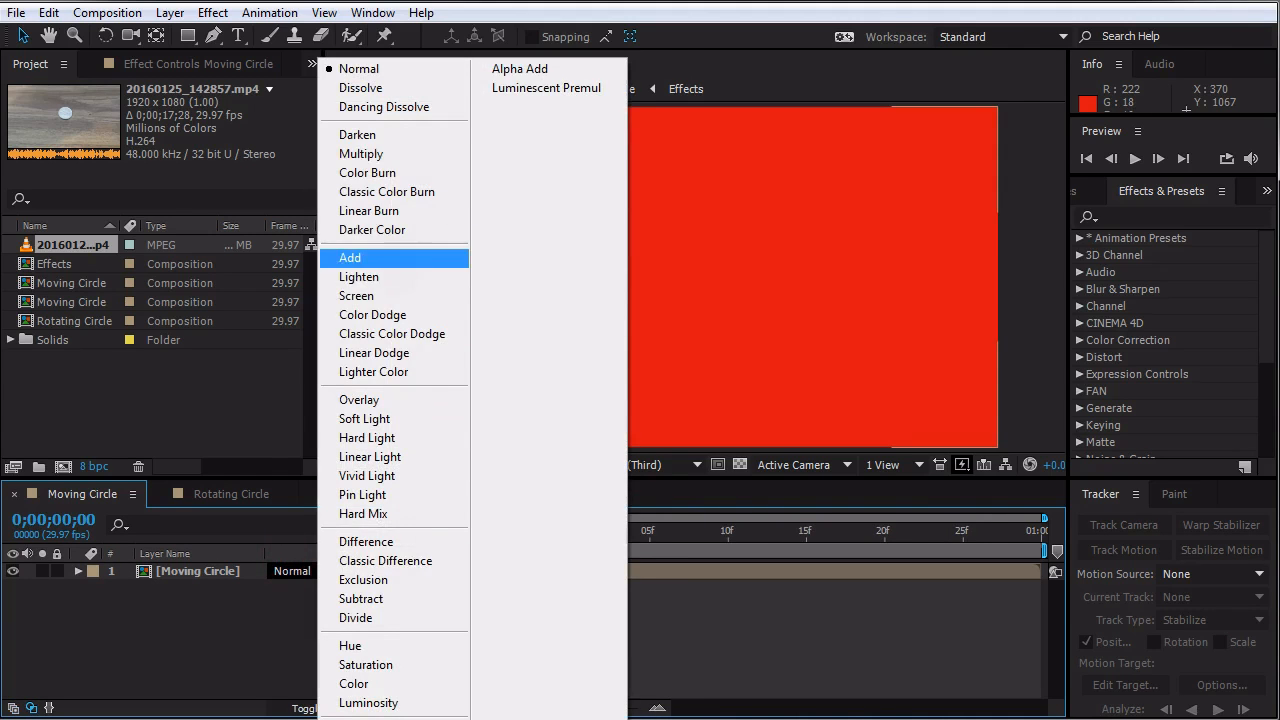
click(359, 277)
key(t)
click(227, 603)
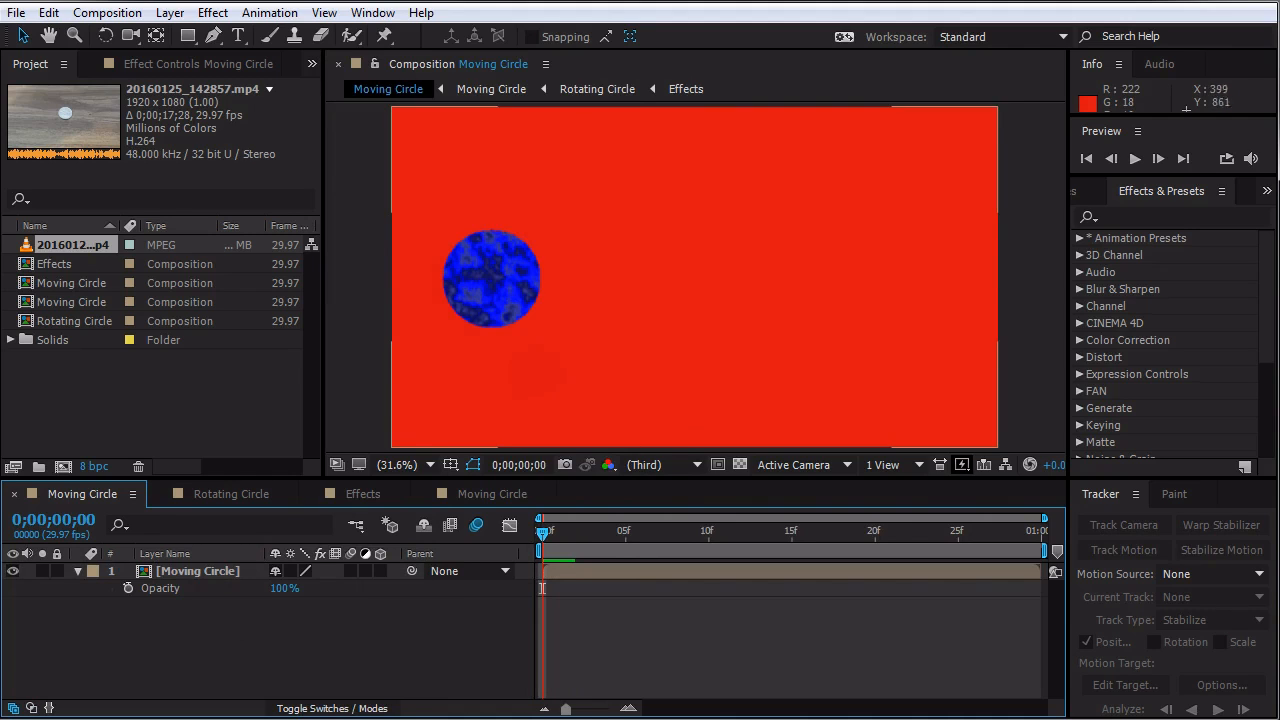
click(78, 571)
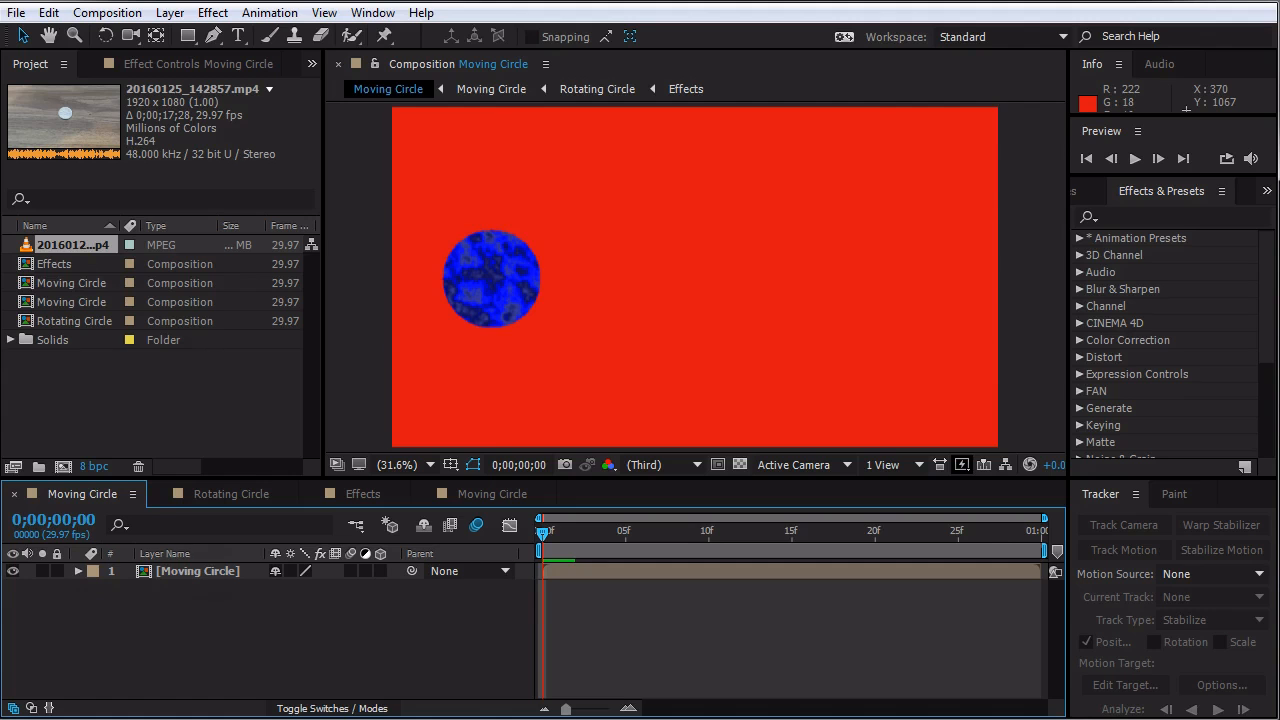
- Show the blending mode column in the timeline and look through the modes offered for the Moving Circle layer
click(212, 571)
click(332, 708)
click(292, 571)
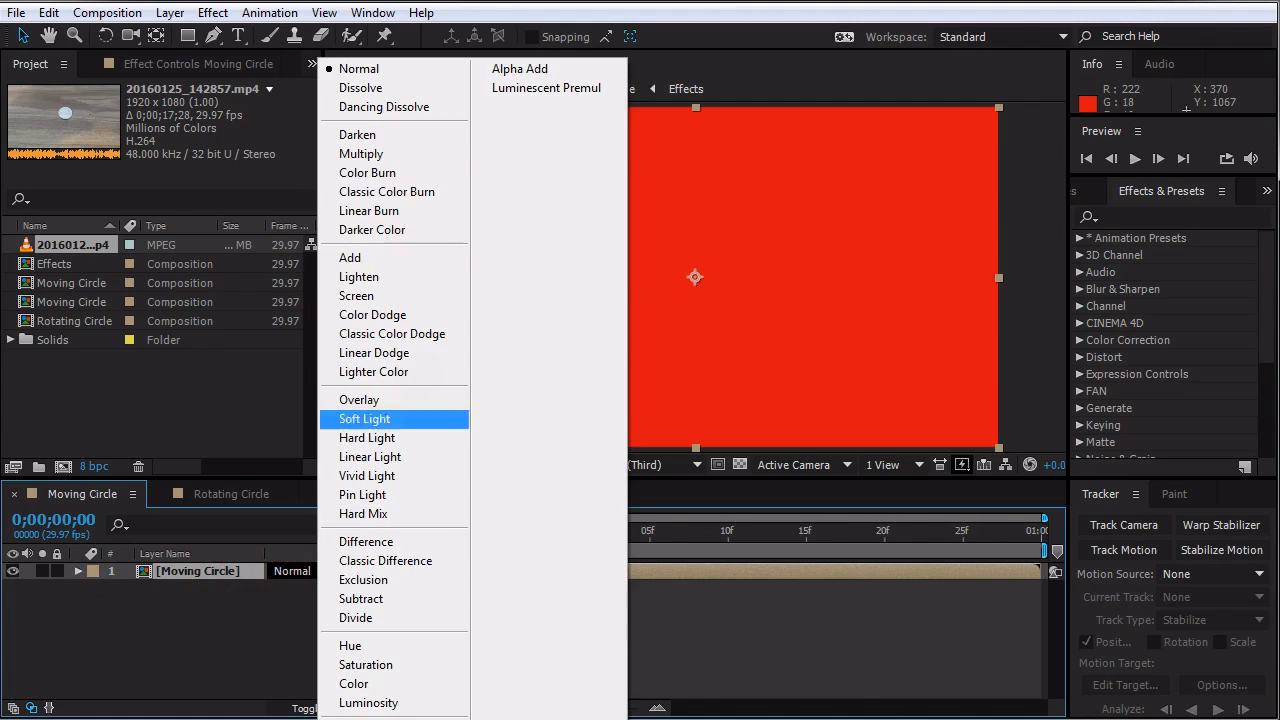
click(249, 622)
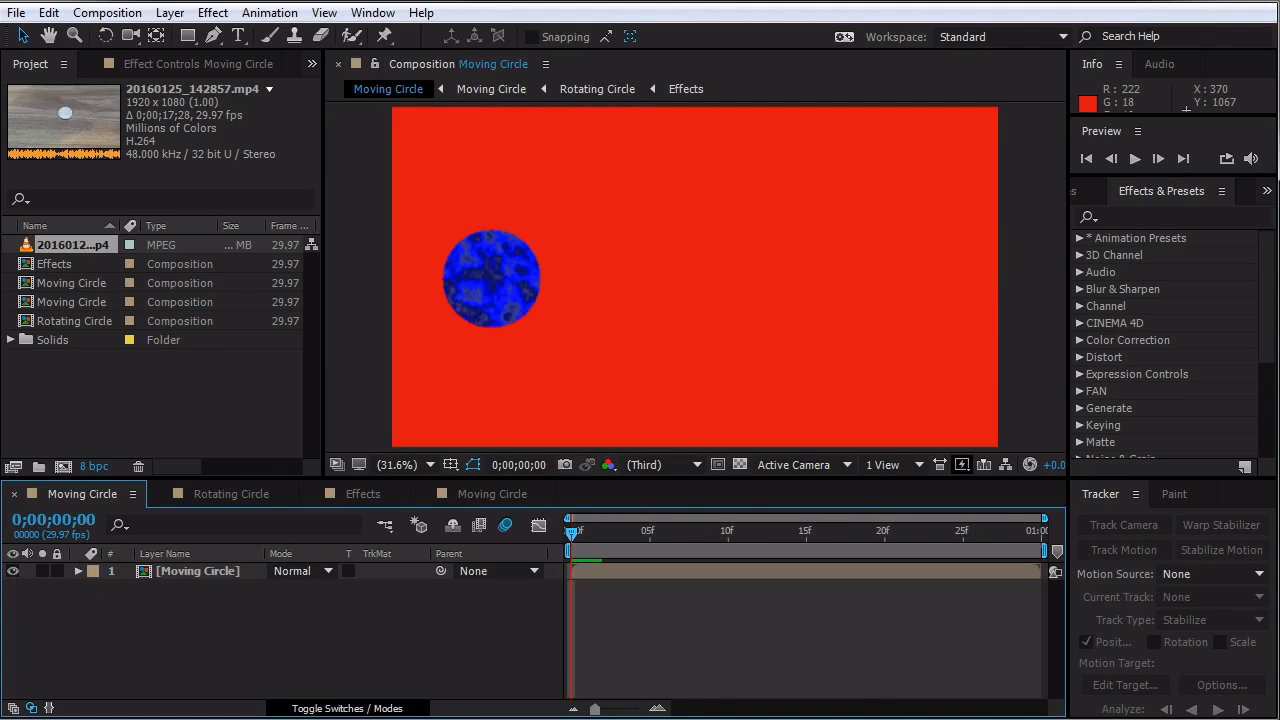
click(387, 708)
click(386, 708)
click(380, 706)
click(377, 705)
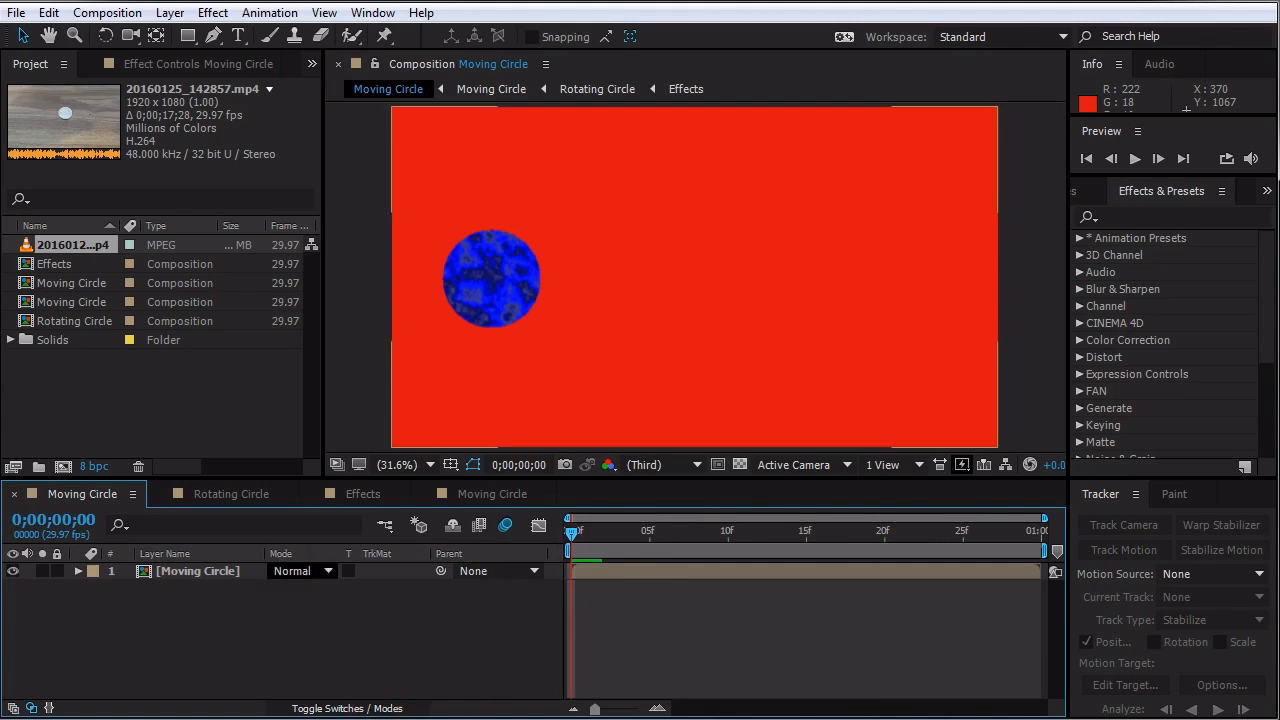
- Try Lighten and Linear Burn on the Moving Circle layer and set its blending mode to Add
click(292, 571)
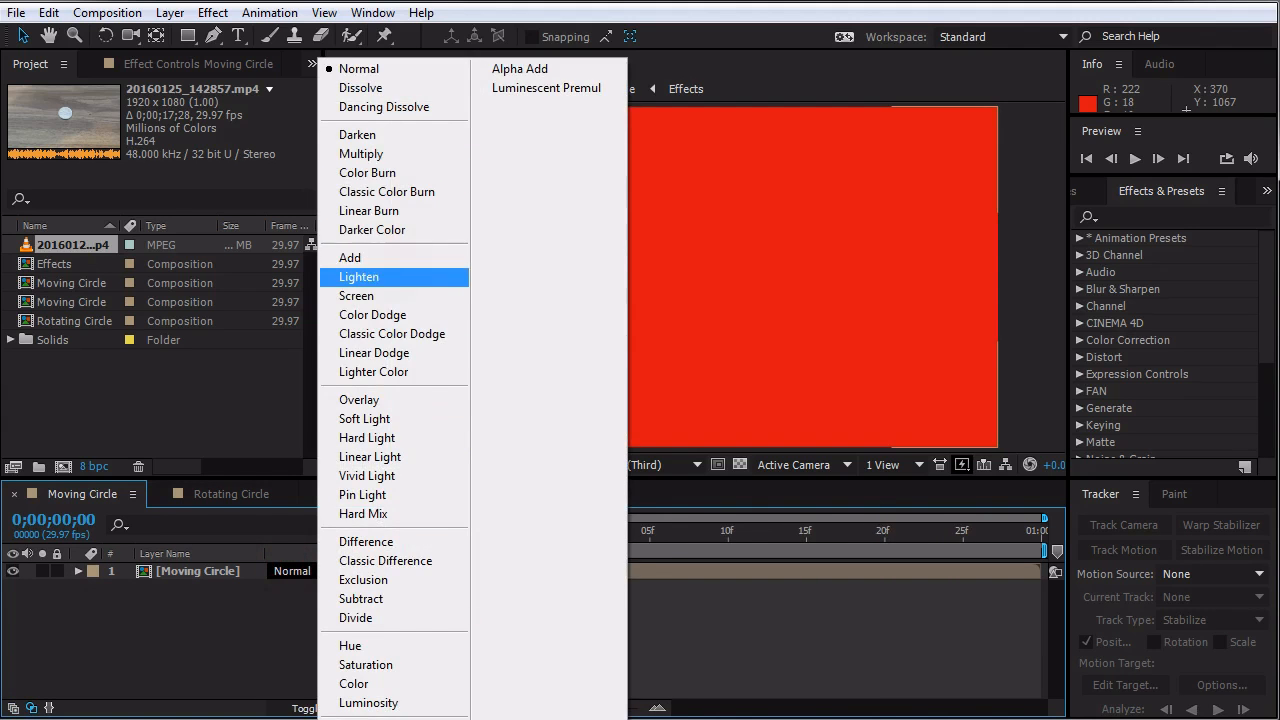
click(359, 276)
click(310, 571)
click(369, 210)
click(314, 571)
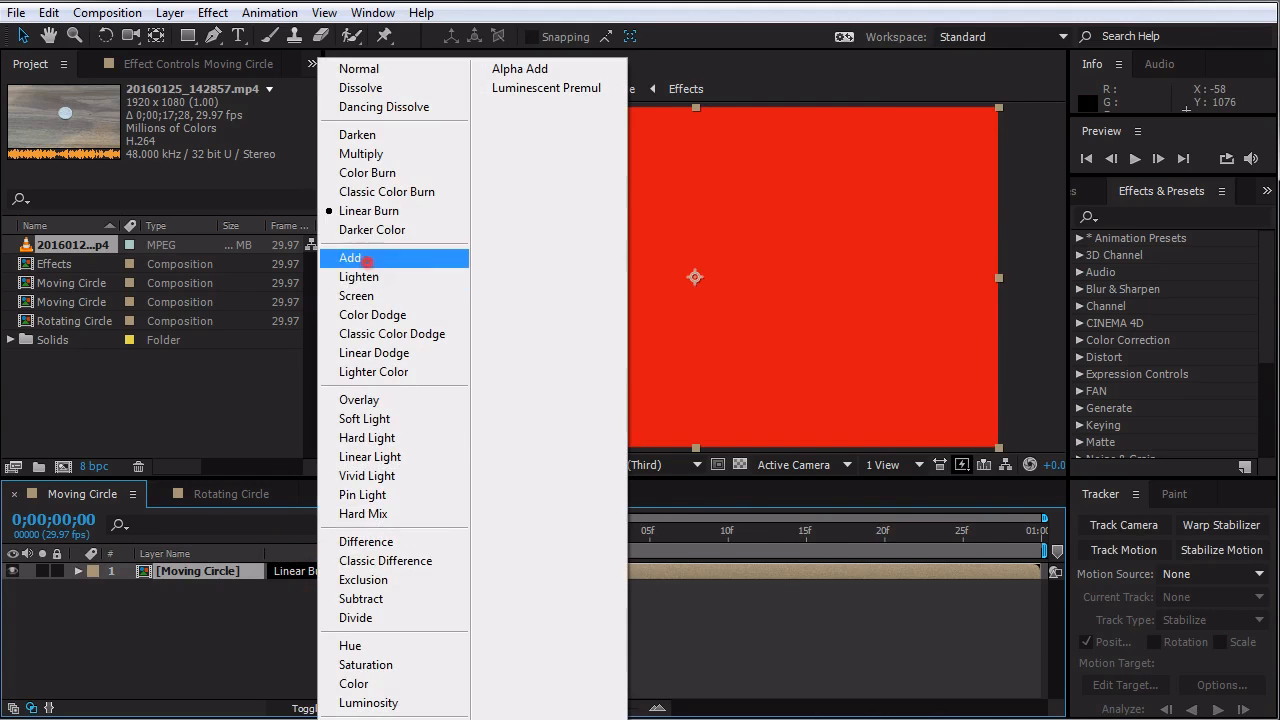
click(350, 257)
- Place the coin footage beneath the Moving Circle layer and keep that layer's blending mode at Add
drag(85, 244, 260, 630)
click(310, 571)
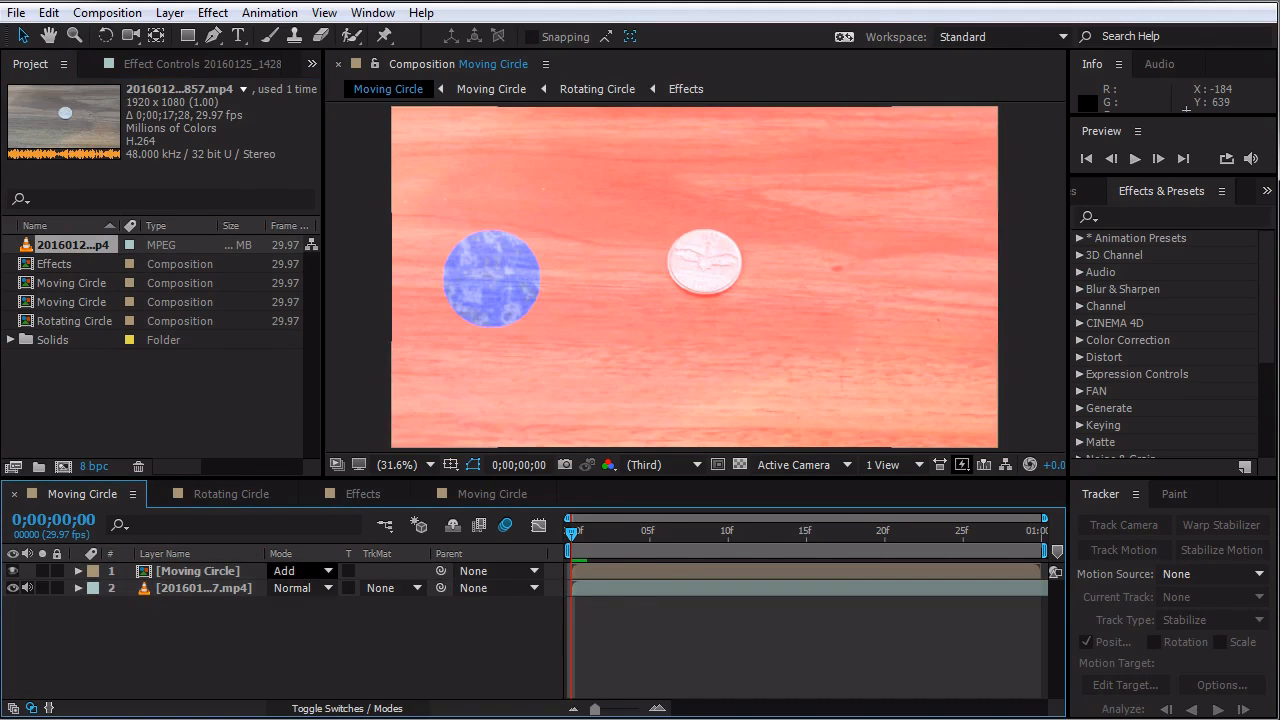
click(350, 257)
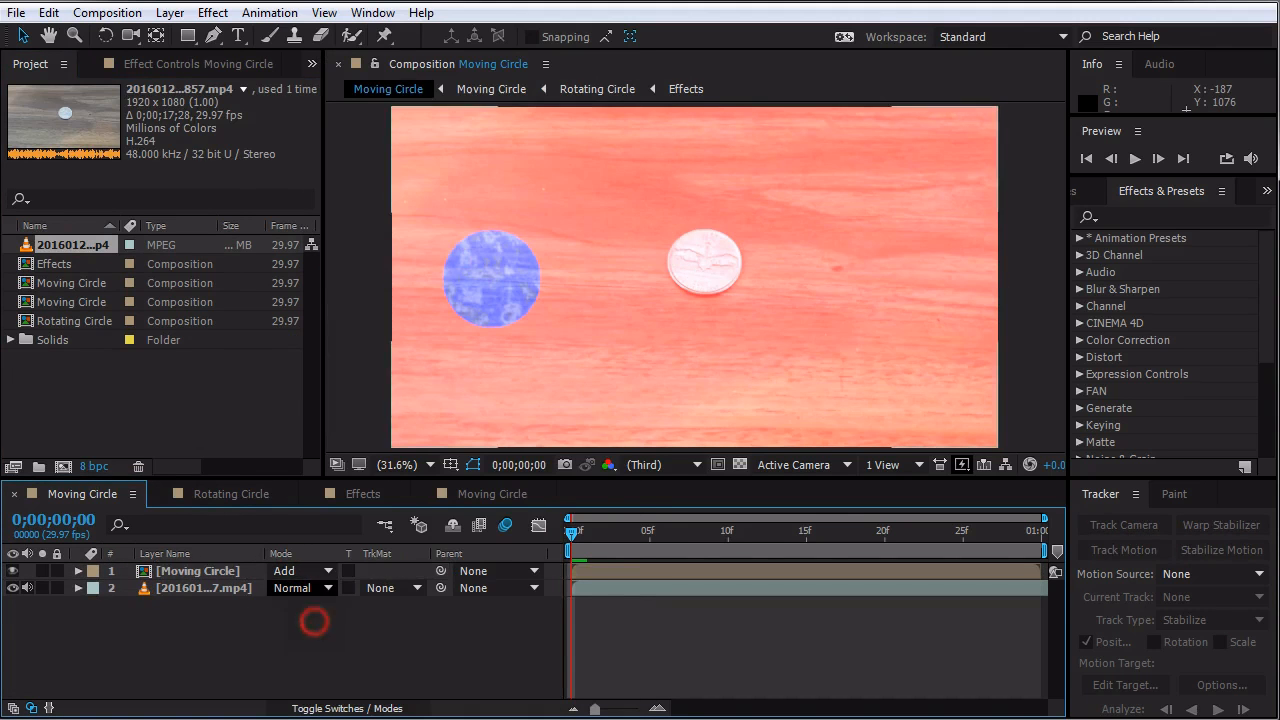
- Return the Moving Circle layer to Normal, try Lighten, and set its blending mode back to Add
click(300, 571)
click(340, 63)
click(300, 571)
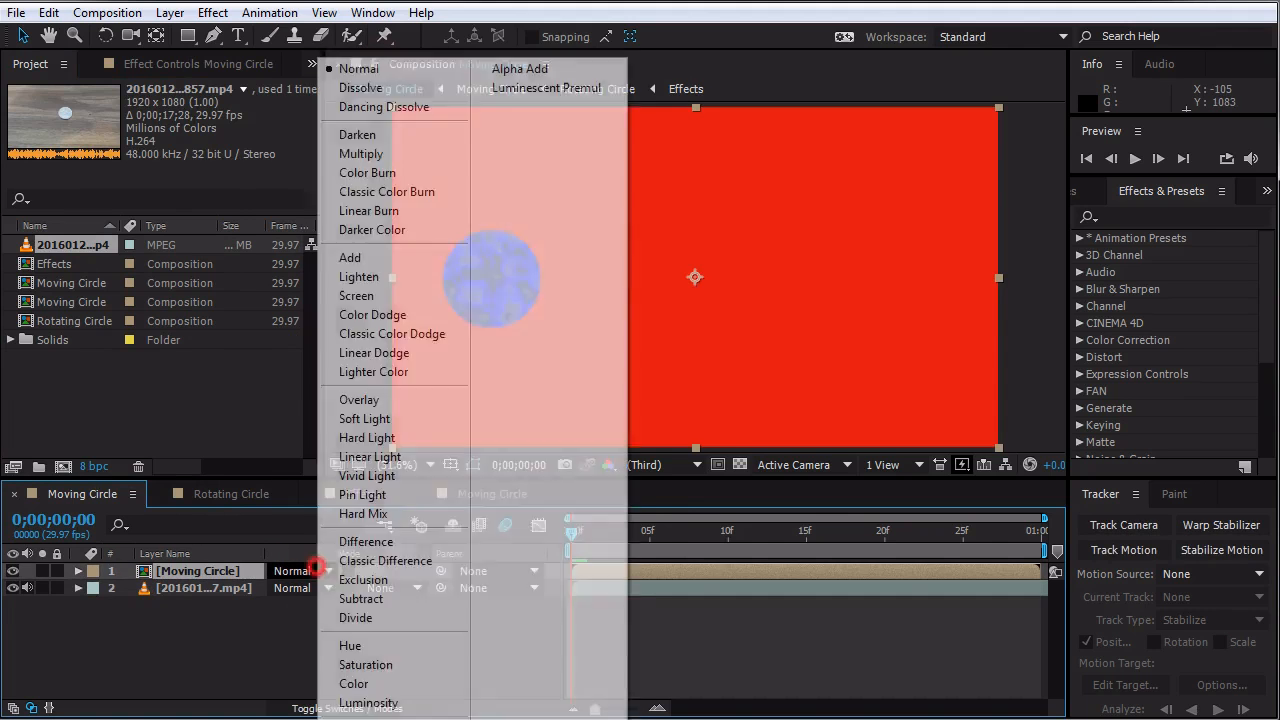
click(365, 277)
click(300, 571)
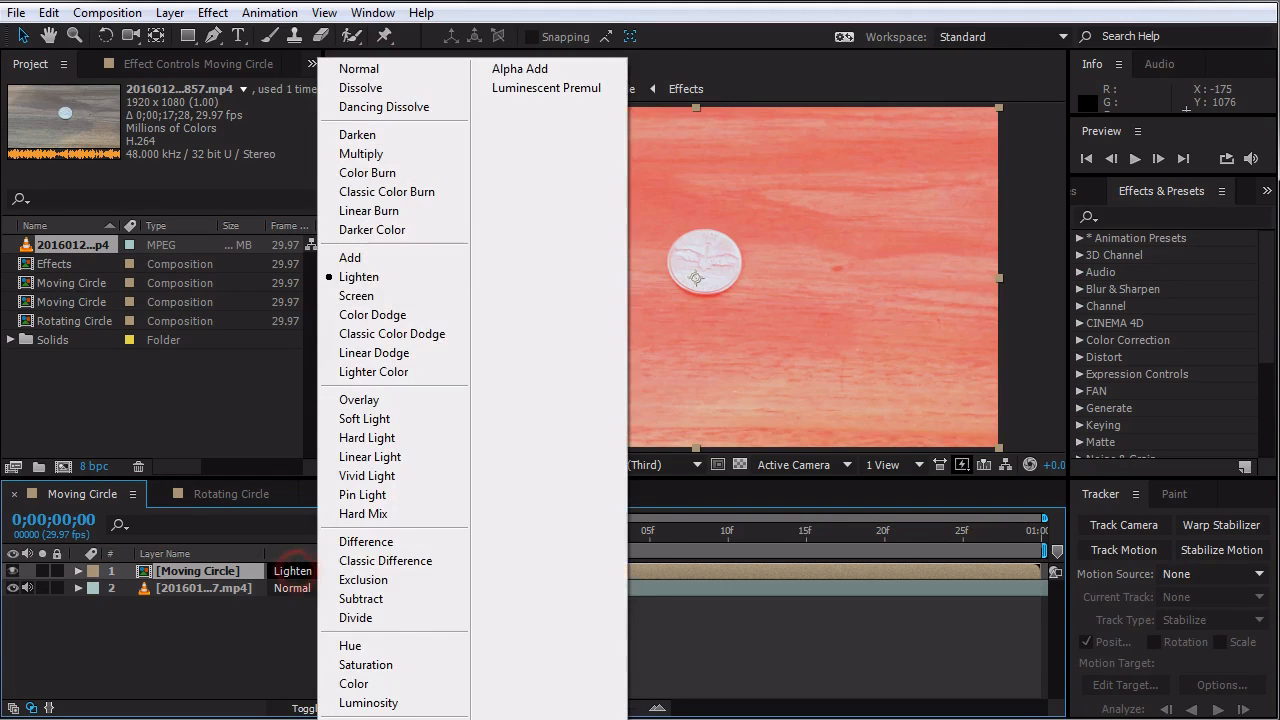
click(340, 257)
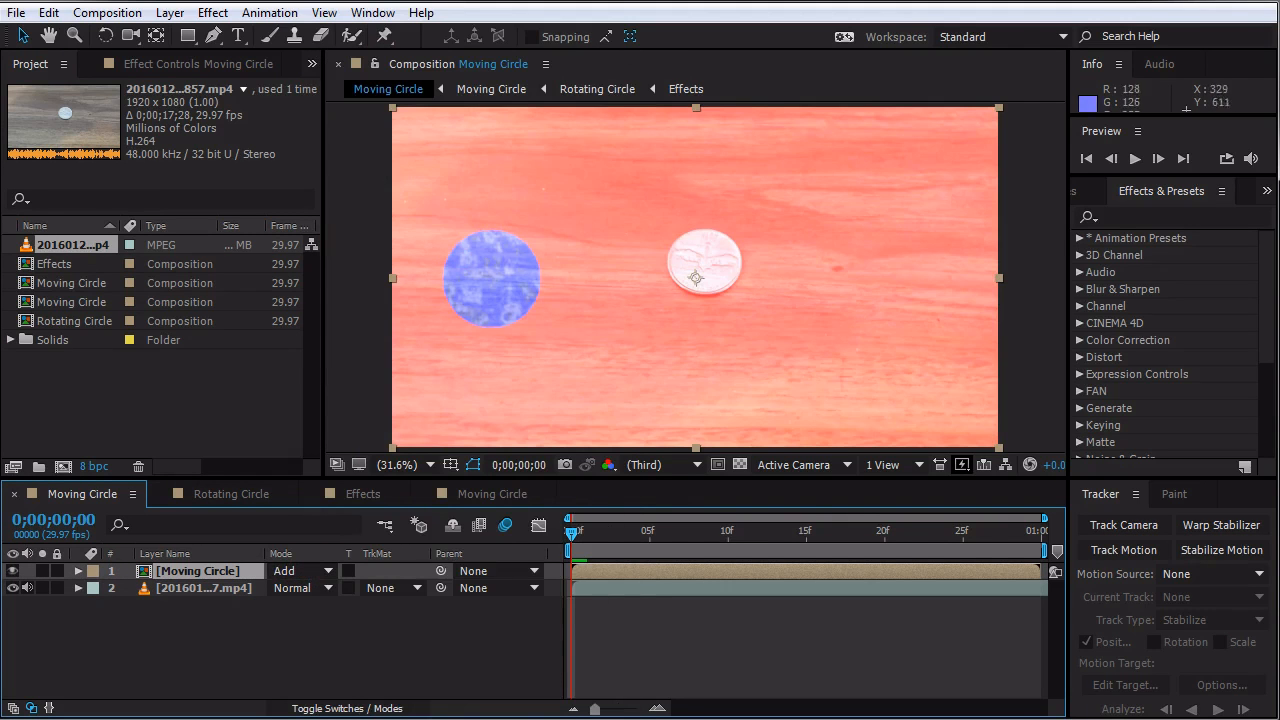
- Compare the Normal, Lighten and Add blending modes on the Moving Circle layer over the footage
click(300, 571)
click(345, 63)
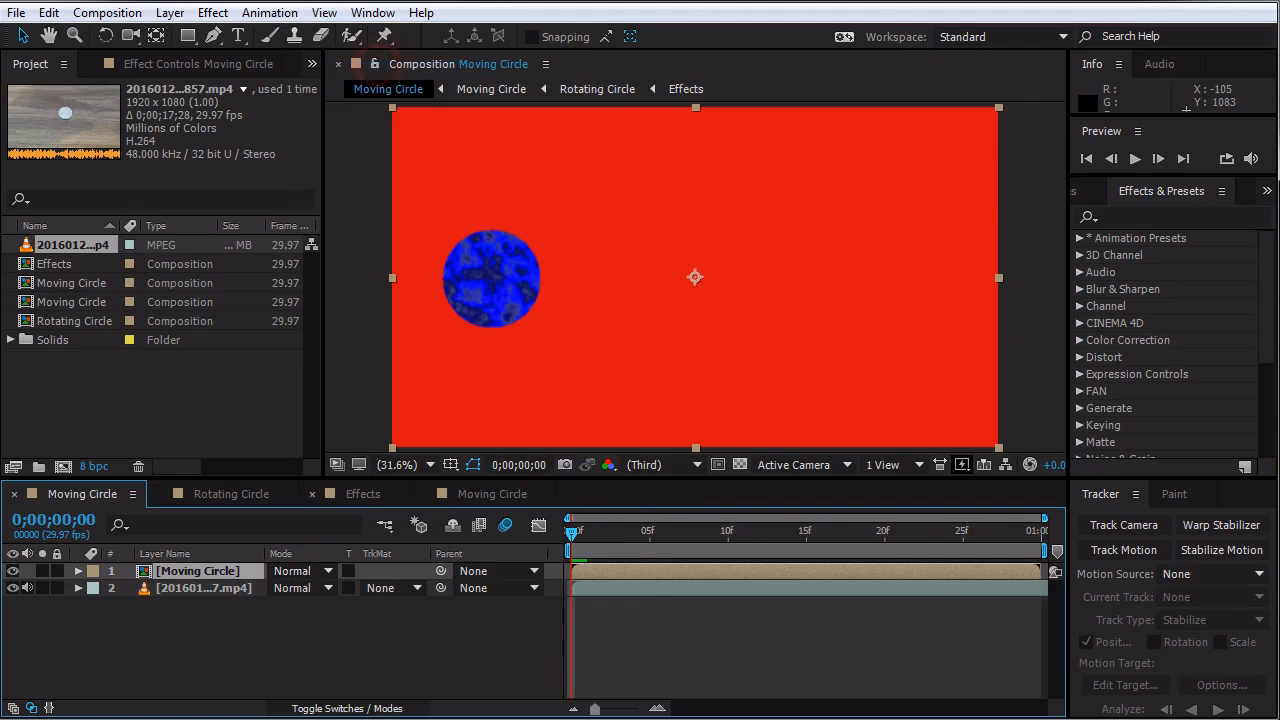
click(300, 571)
click(357, 277)
click(298, 571)
click(350, 257)
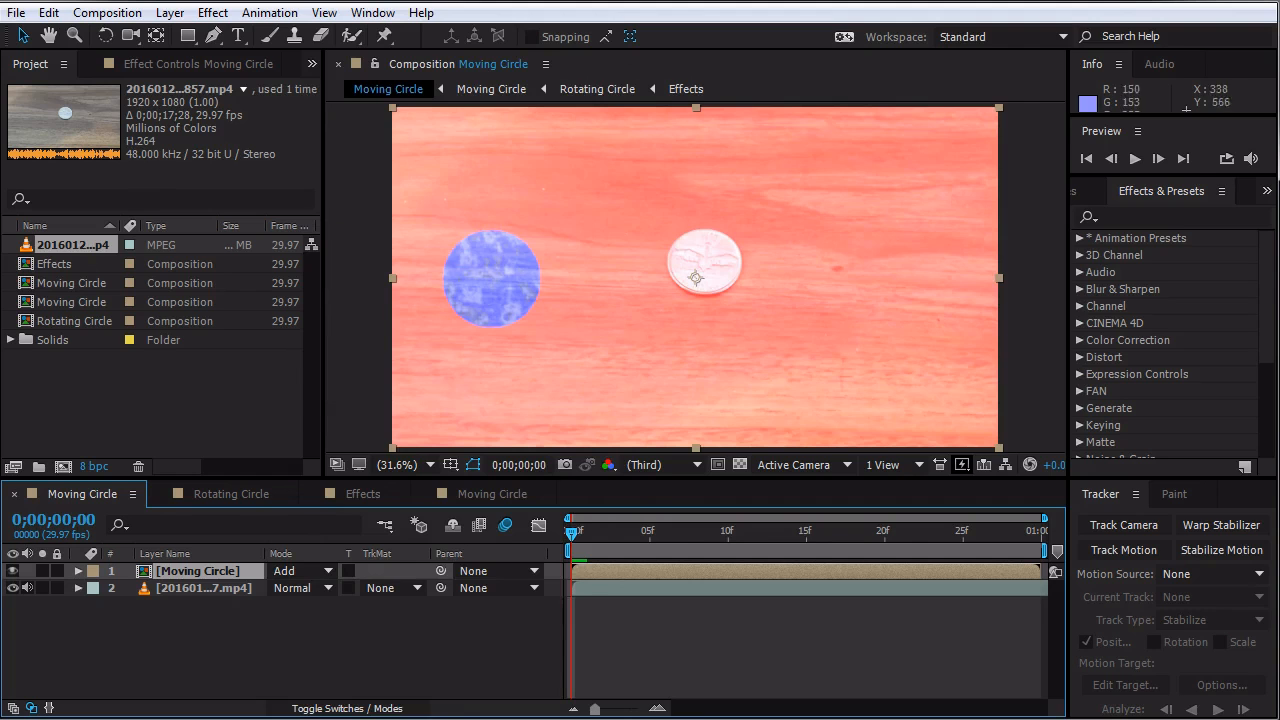
- Try the Screen, Darken and Multiply blending modes on the Moving Circle layer
click(300, 571)
click(355, 292)
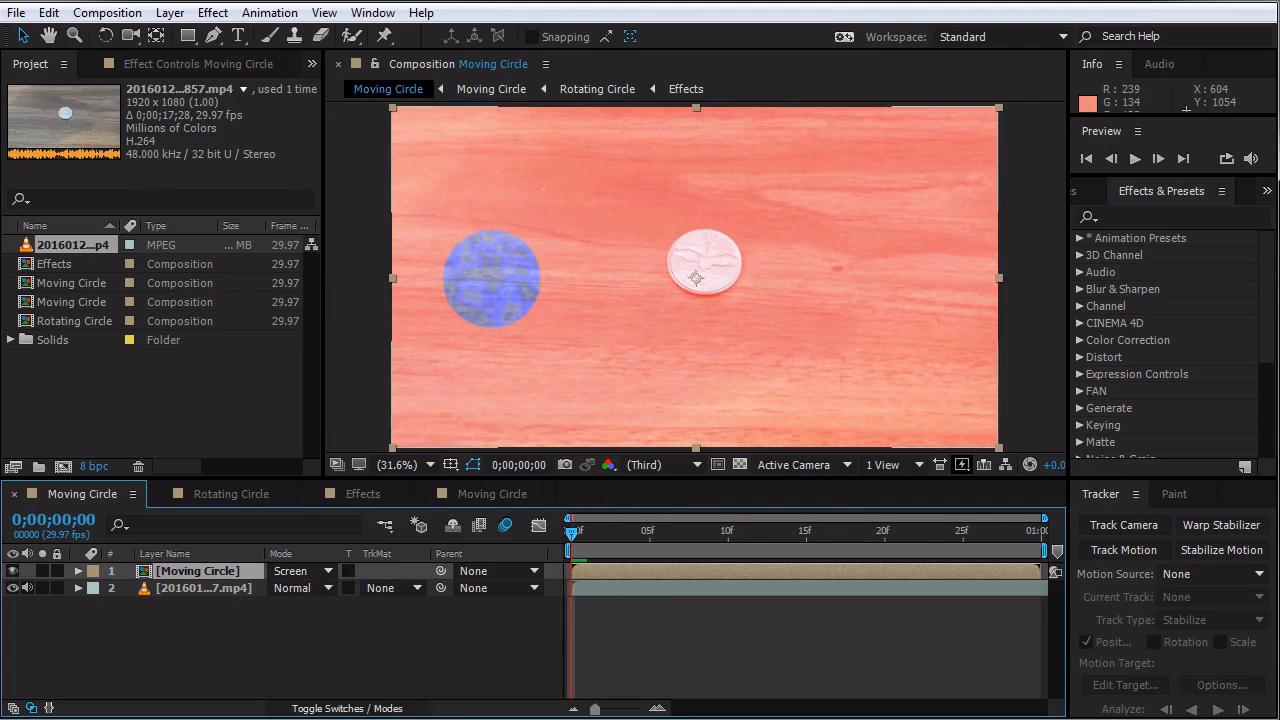
click(300, 571)
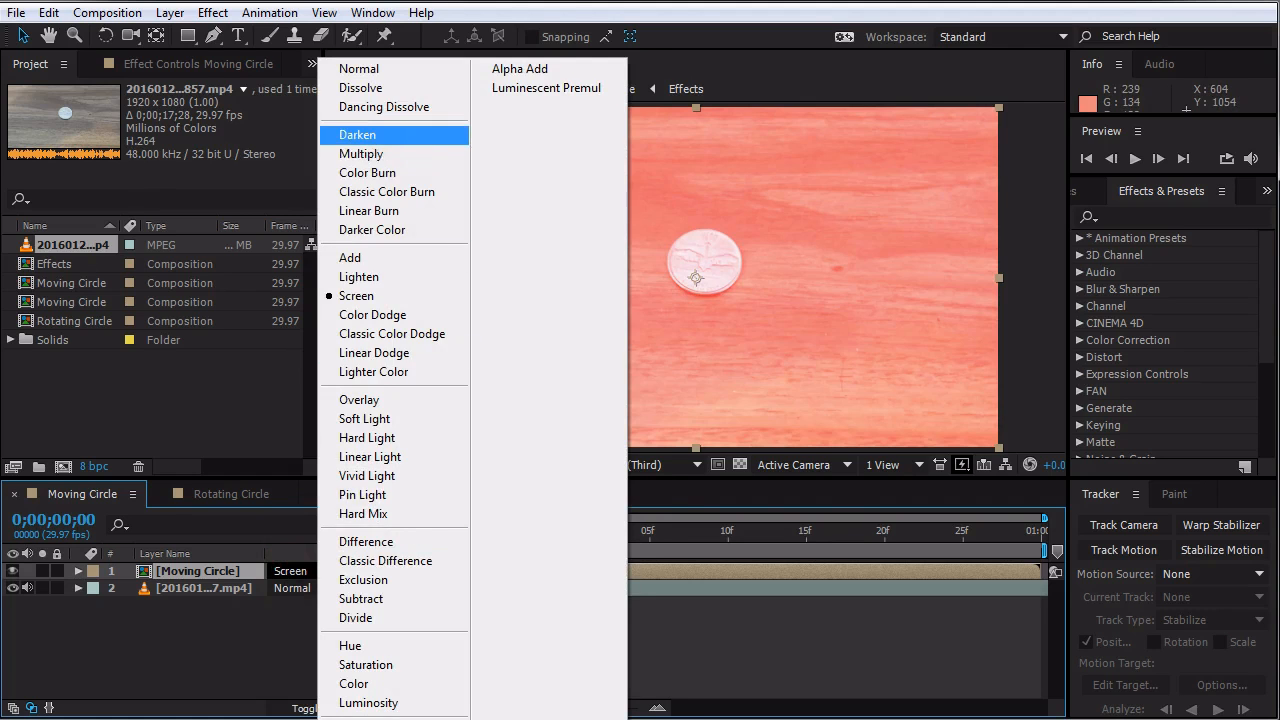
click(357, 134)
click(286, 571)
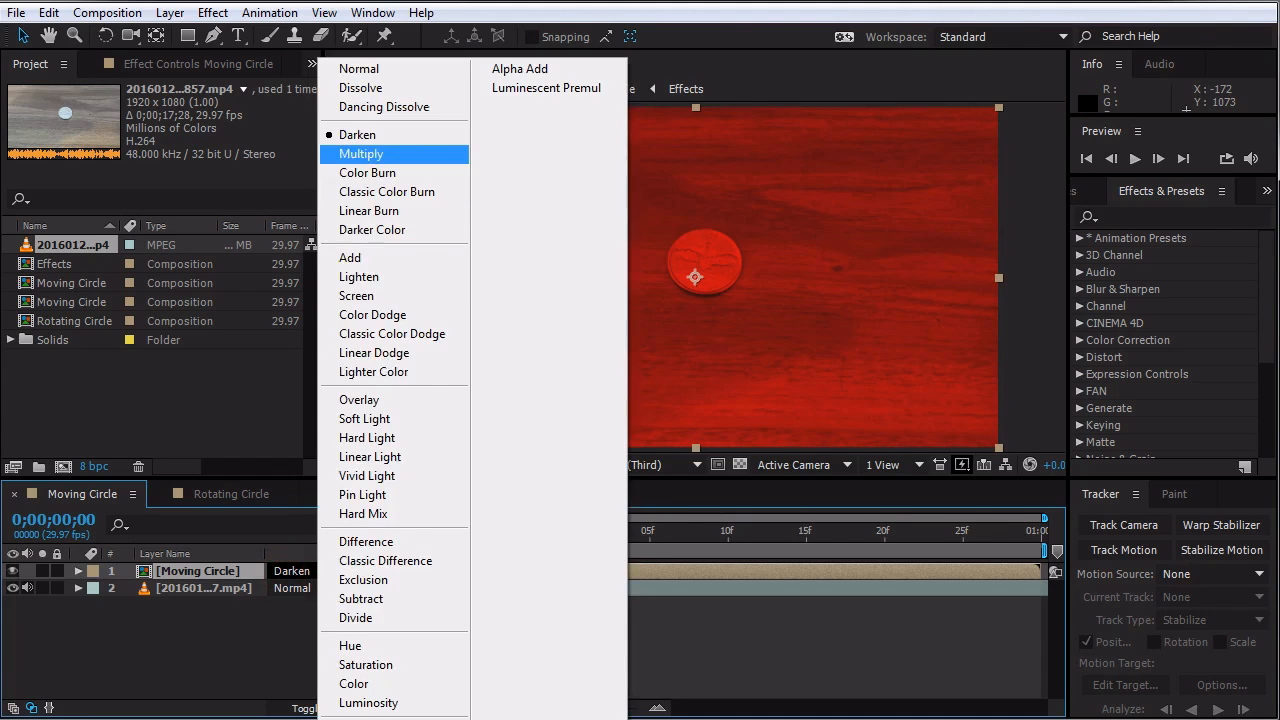
click(360, 153)
- Try Add and Screen on the Moving Circle layer and switch its blending mode back to Multiply
click(300, 571)
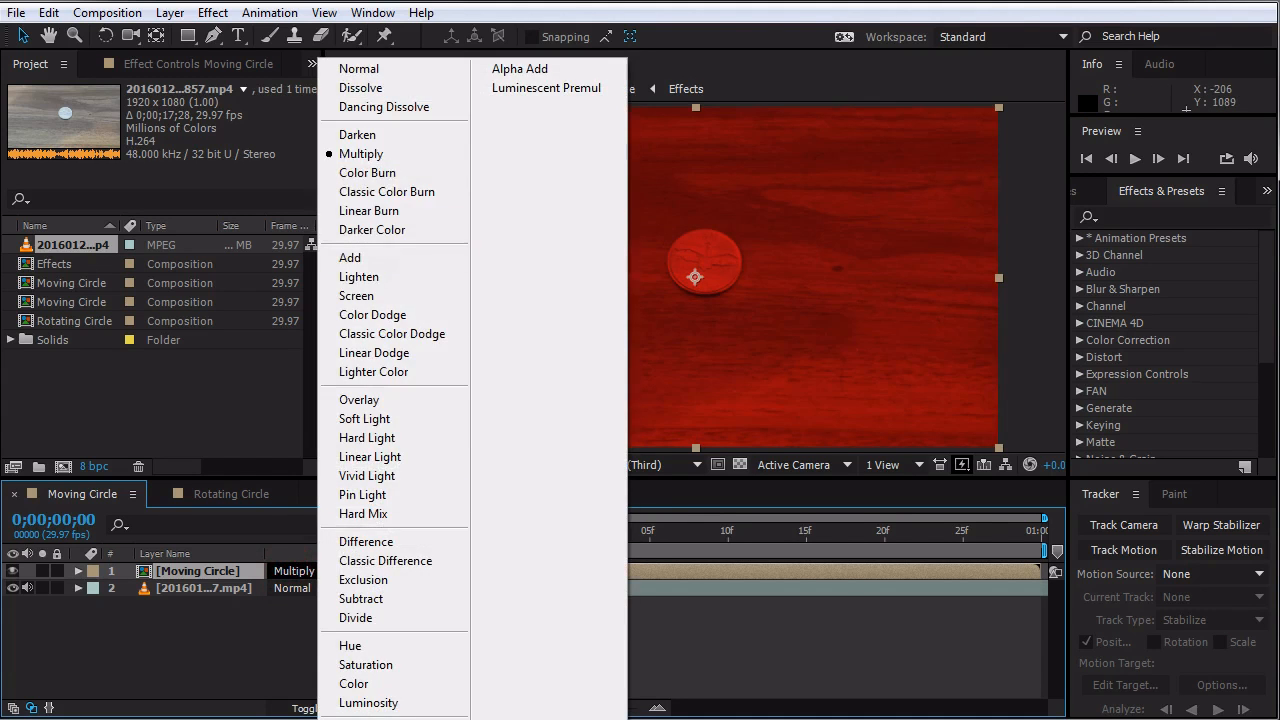
click(350, 260)
click(300, 571)
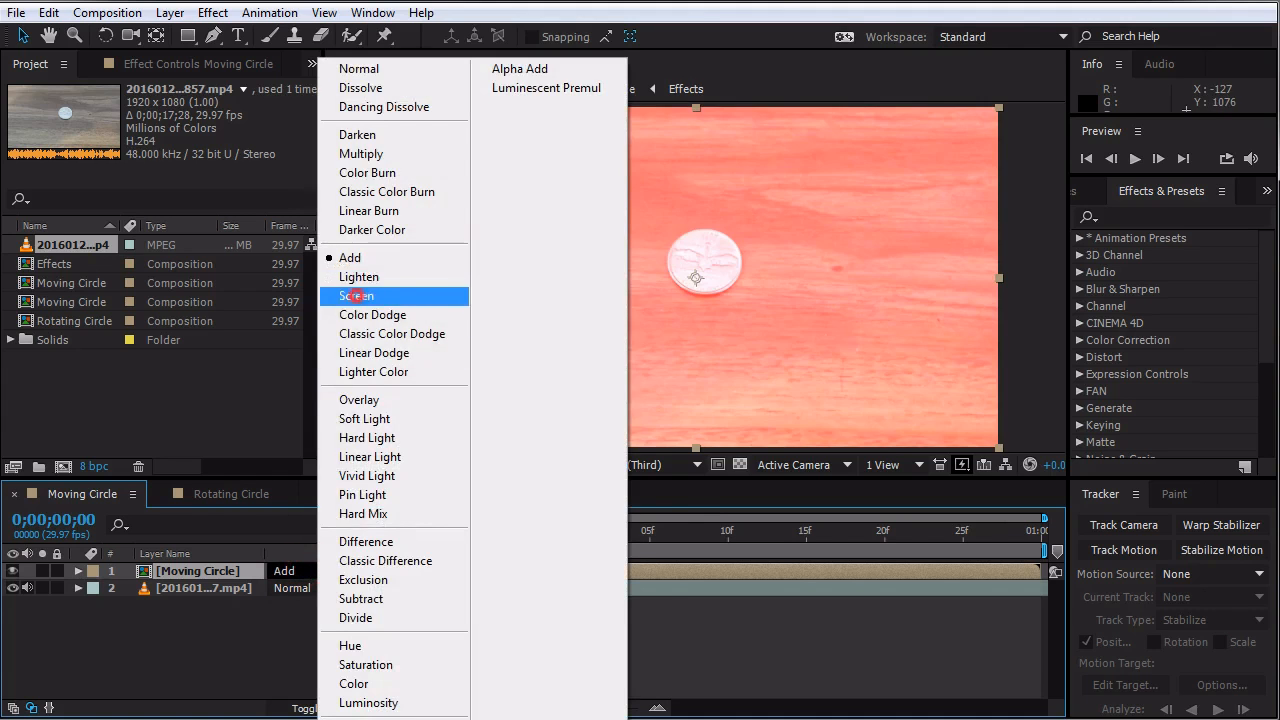
click(350, 294)
click(300, 571)
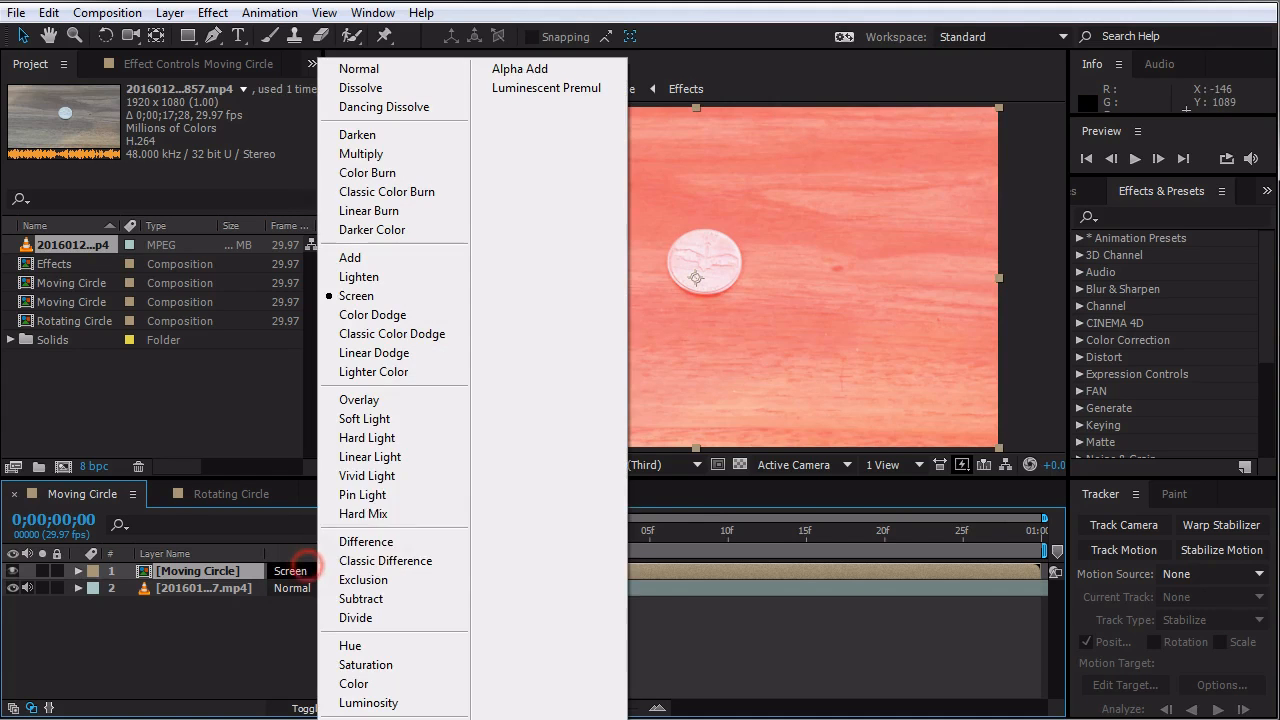
click(385, 156)
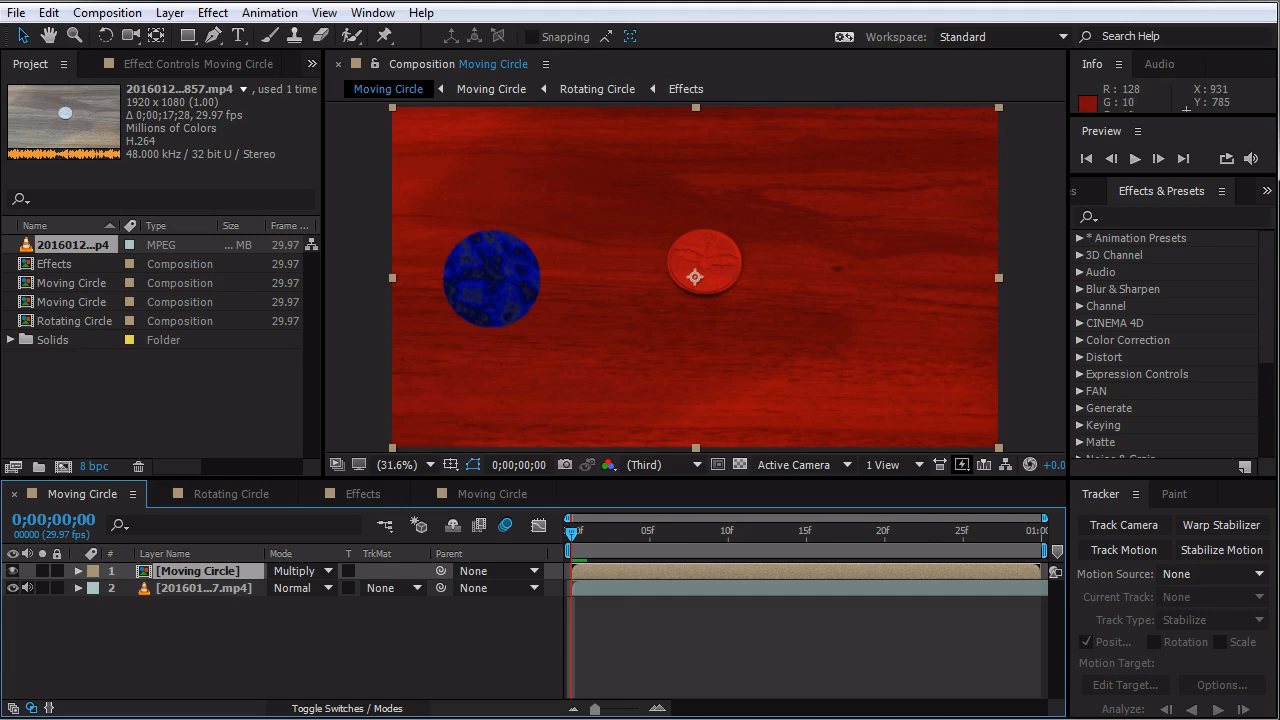
- Try Darker Color on the Moving Circle layer and set its blending mode to Normal
click(300, 571)
click(355, 231)
click(300, 571)
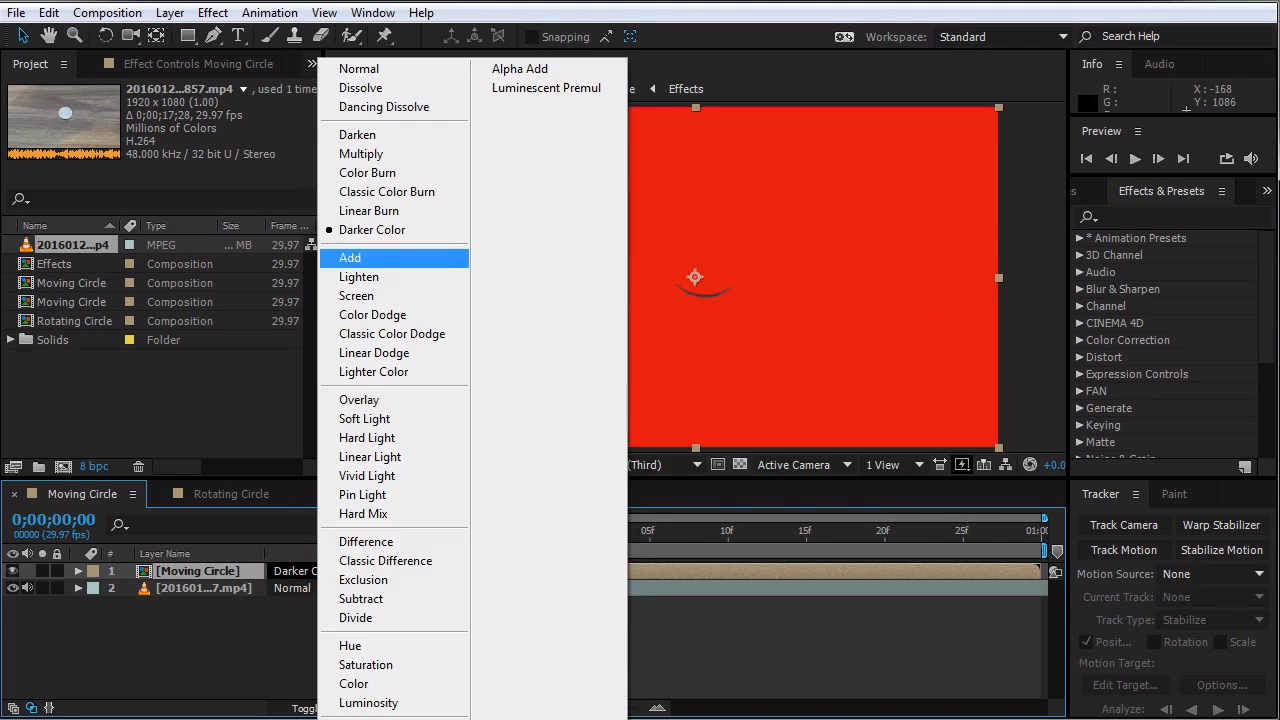
click(359, 69)
click(234, 609)
click(645, 325)
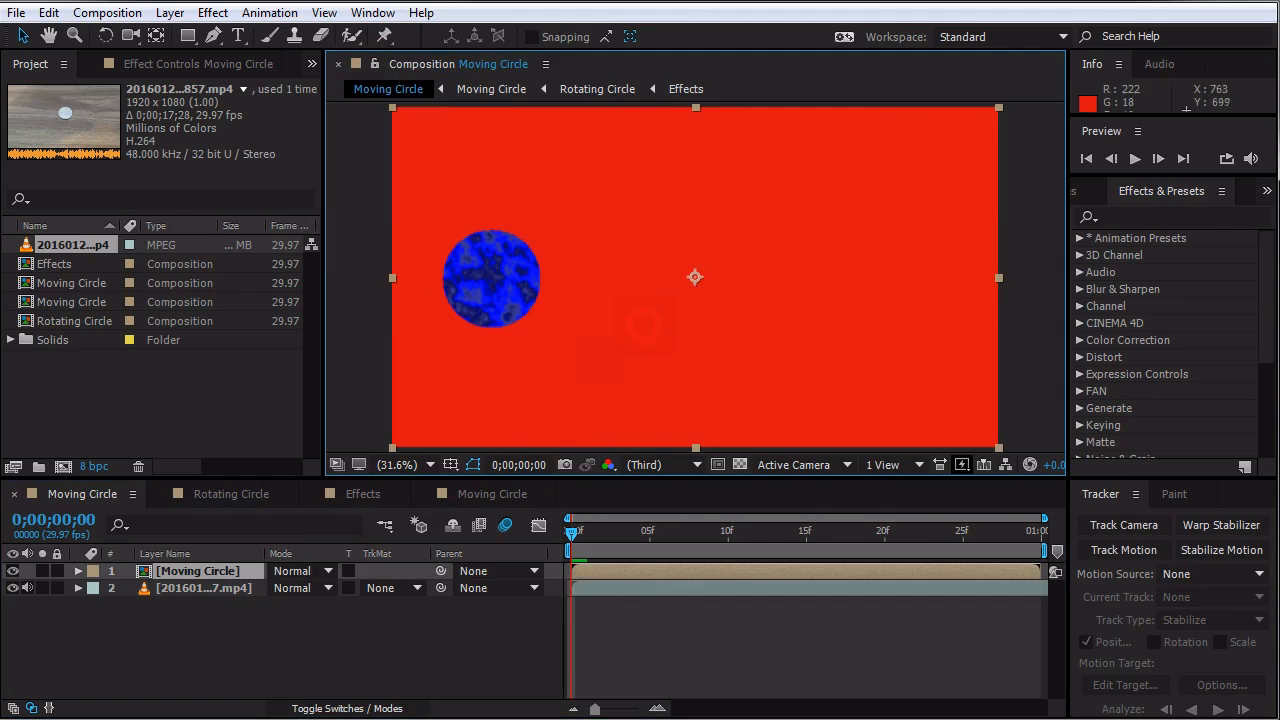
- Scale the Moving Circle layer to 39% and position it over the coin in the footage
click(236, 569)
key(s)
drag(323, 588, 262, 588)
drag(674, 252, 756, 340)
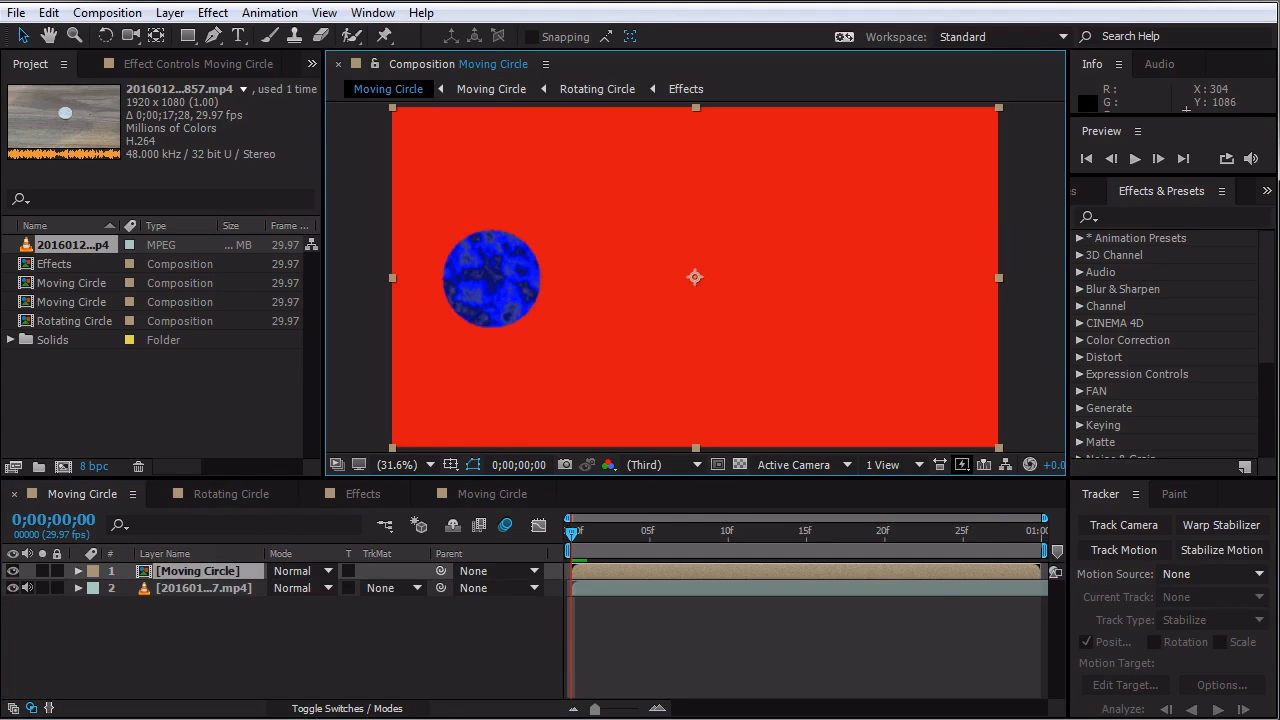
click(238, 570)
key(s)
drag(305, 588, 262, 588)
mouse_move(661, 252)
mouse_down()
mouse_move(628, 324)
mouse_move(558, 255)
mouse_move(741, 344)
mouse_move(657, 239)
mouse_move(641, 243)
mouse_move(660, 254)
mouse_up()
click(137, 657)
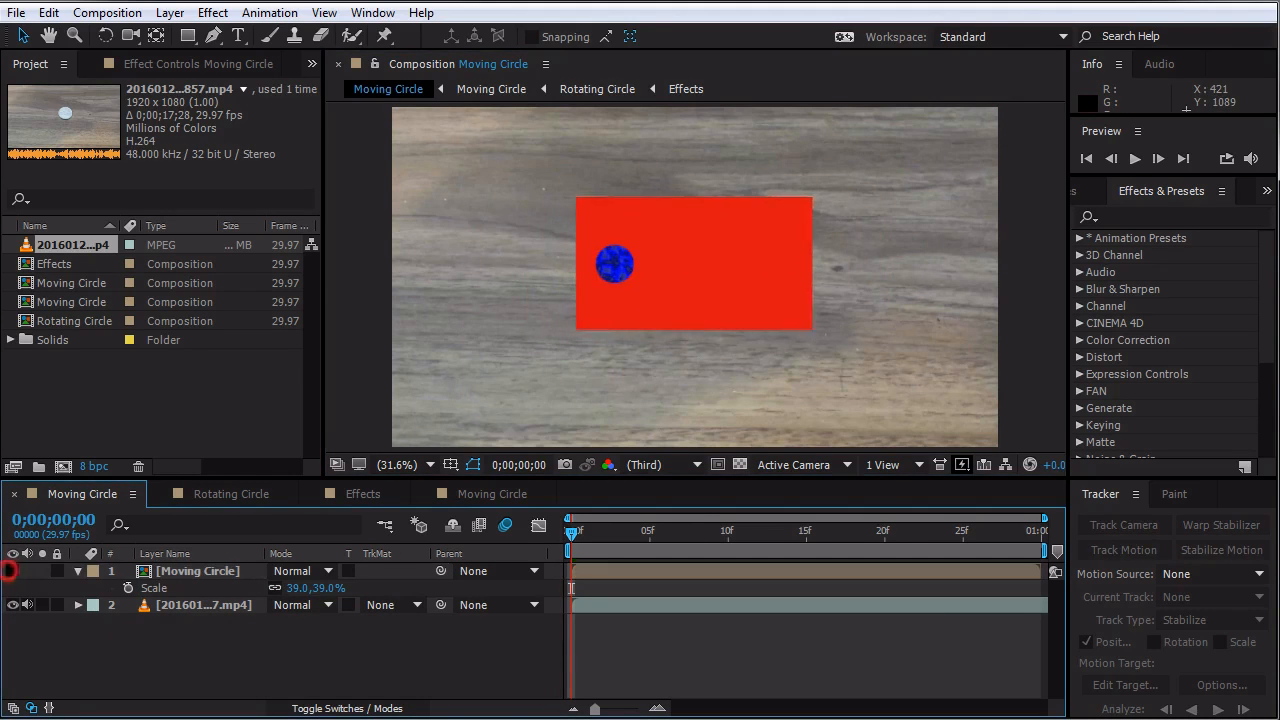
- Hide the Moving Circle layer to check the coin beneath, show it again and shift it slightly over the coin
click(12, 571)
click(78, 571)
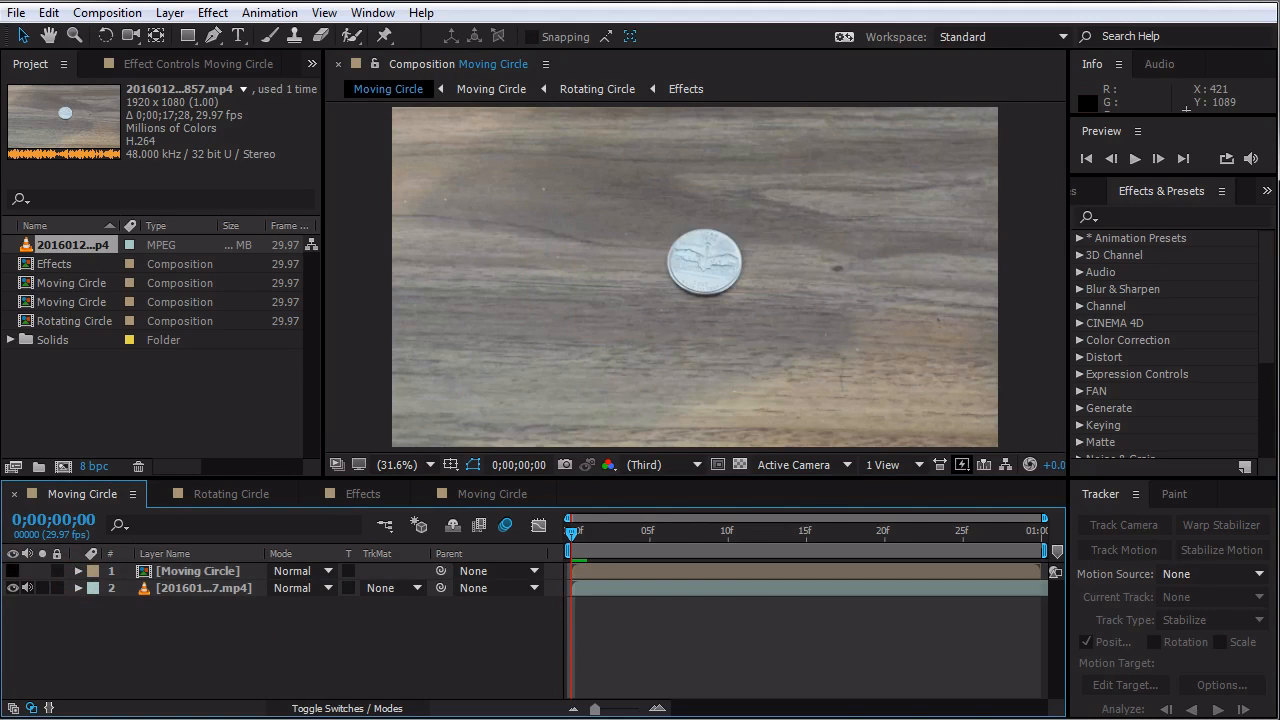
click(12, 571)
drag(769, 230, 758, 299)
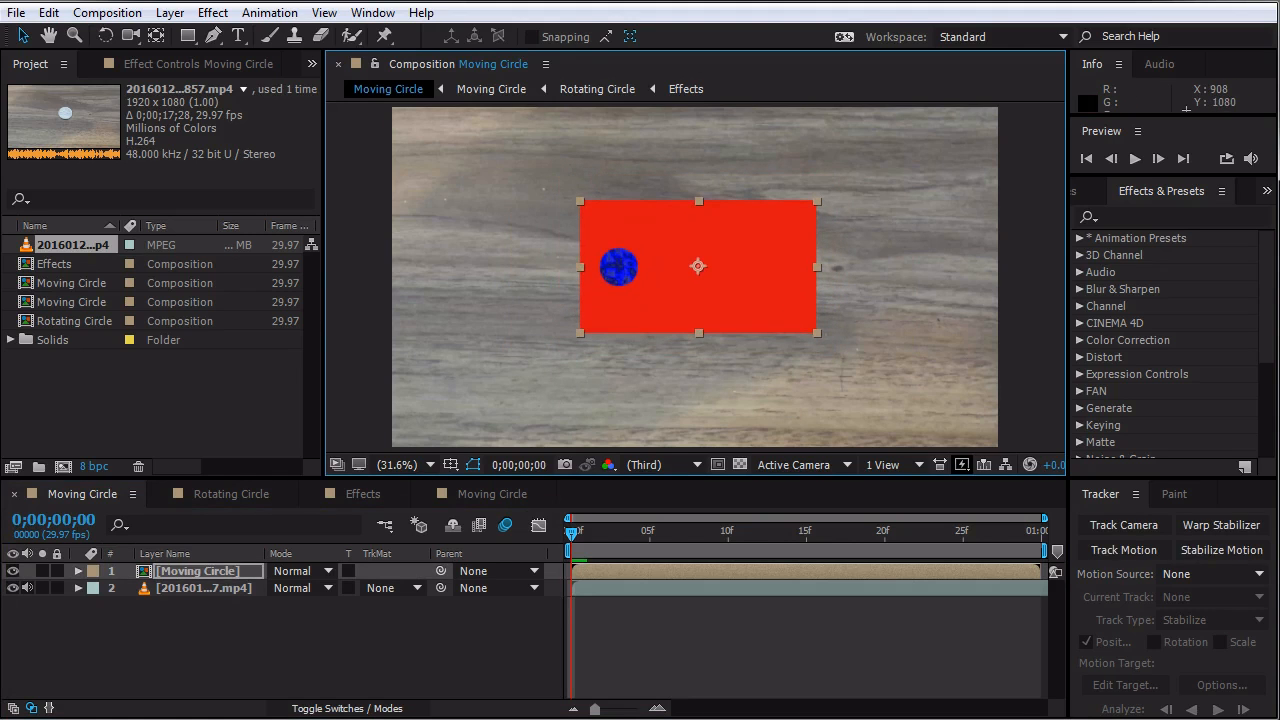
- Hide the Moving Circle layer, preview the coin footage and return to the first frame
click(12, 571)
key(space)
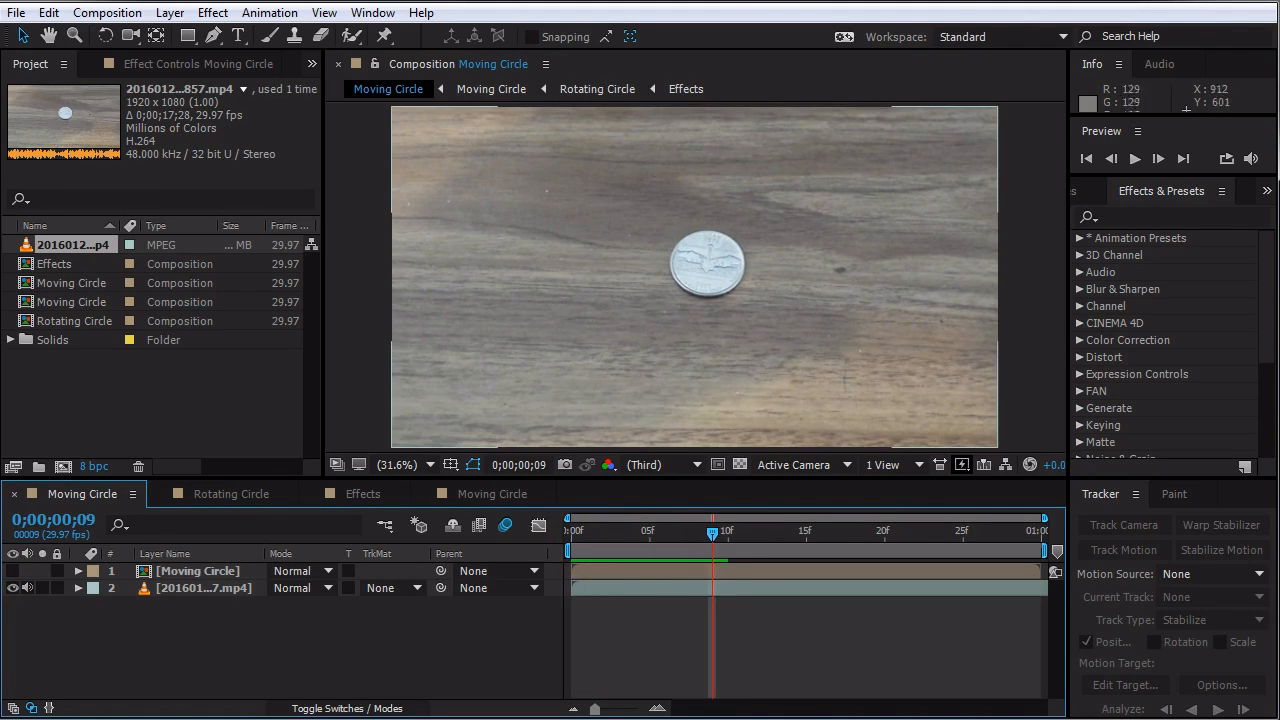
drag(712, 533, 571, 533)
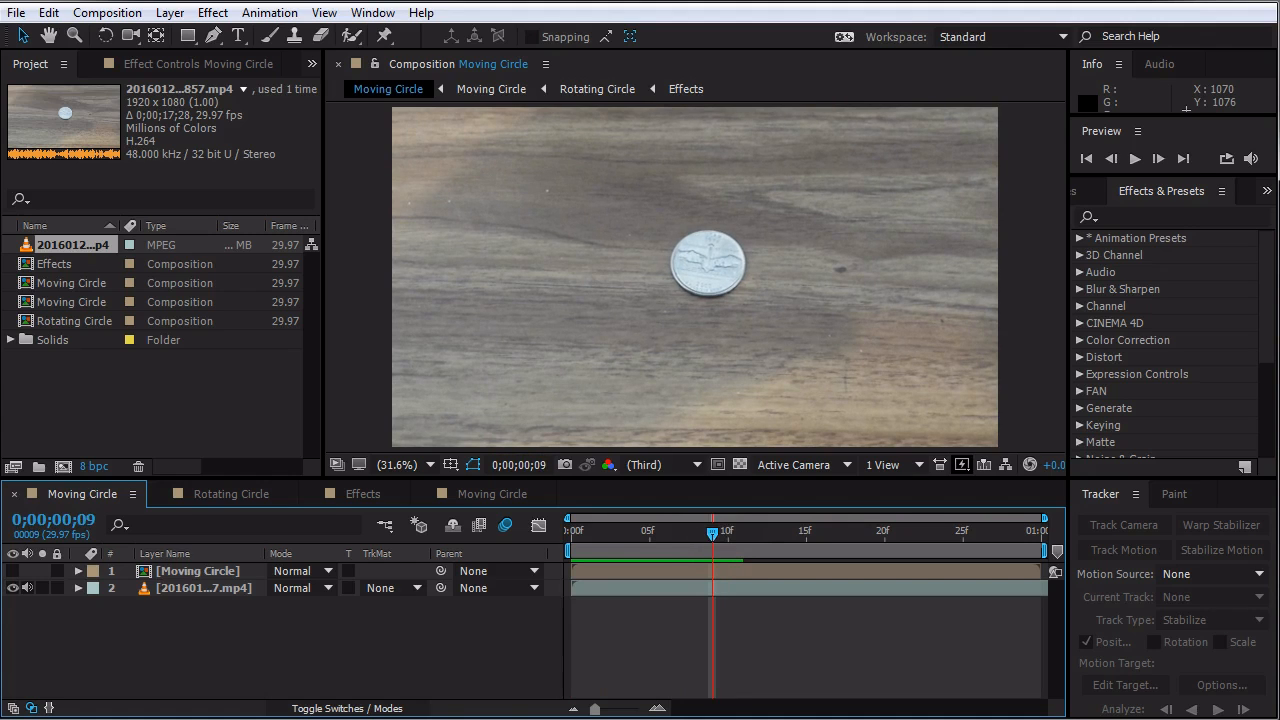
key(Page_Up)
key(Page_Up)
key(Page_Up)
key(Home)
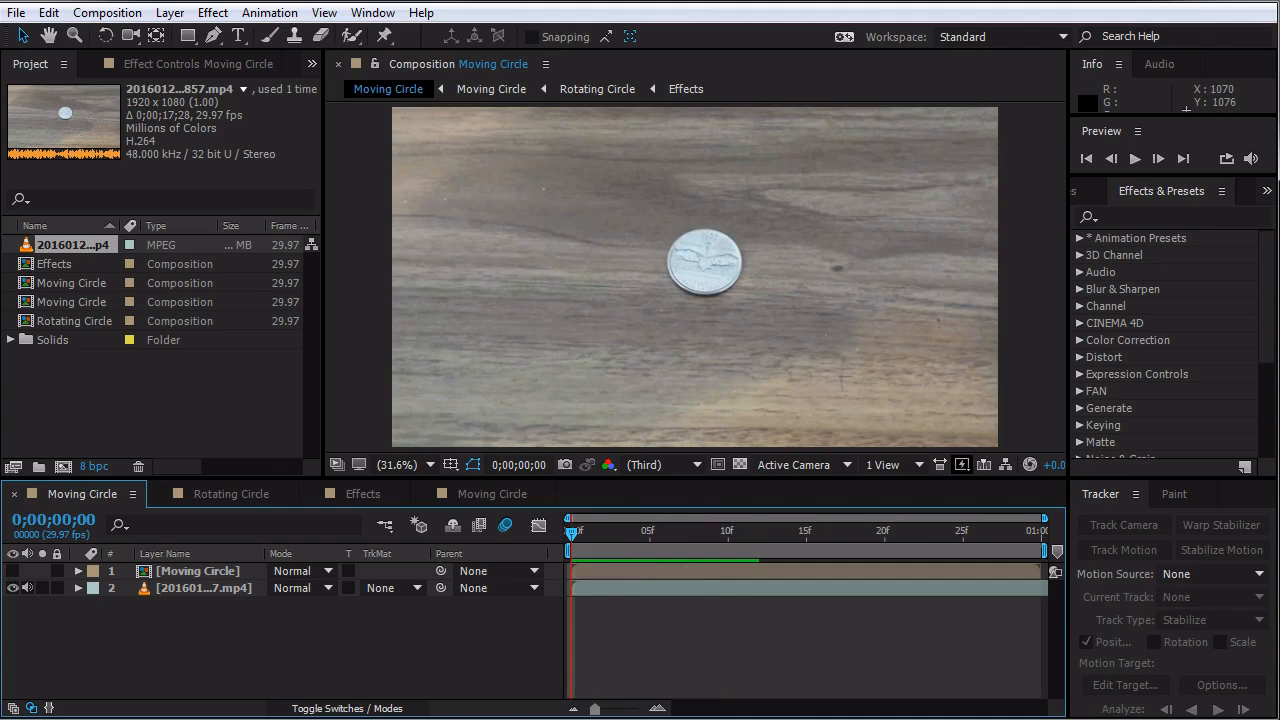
- Select the coin footage layer at the first frame and start Track Motion on it
mouse_move(571, 530)
mouse_down()
mouse_move(711, 530)
mouse_move(571, 530)
mouse_up()
click(697, 280)
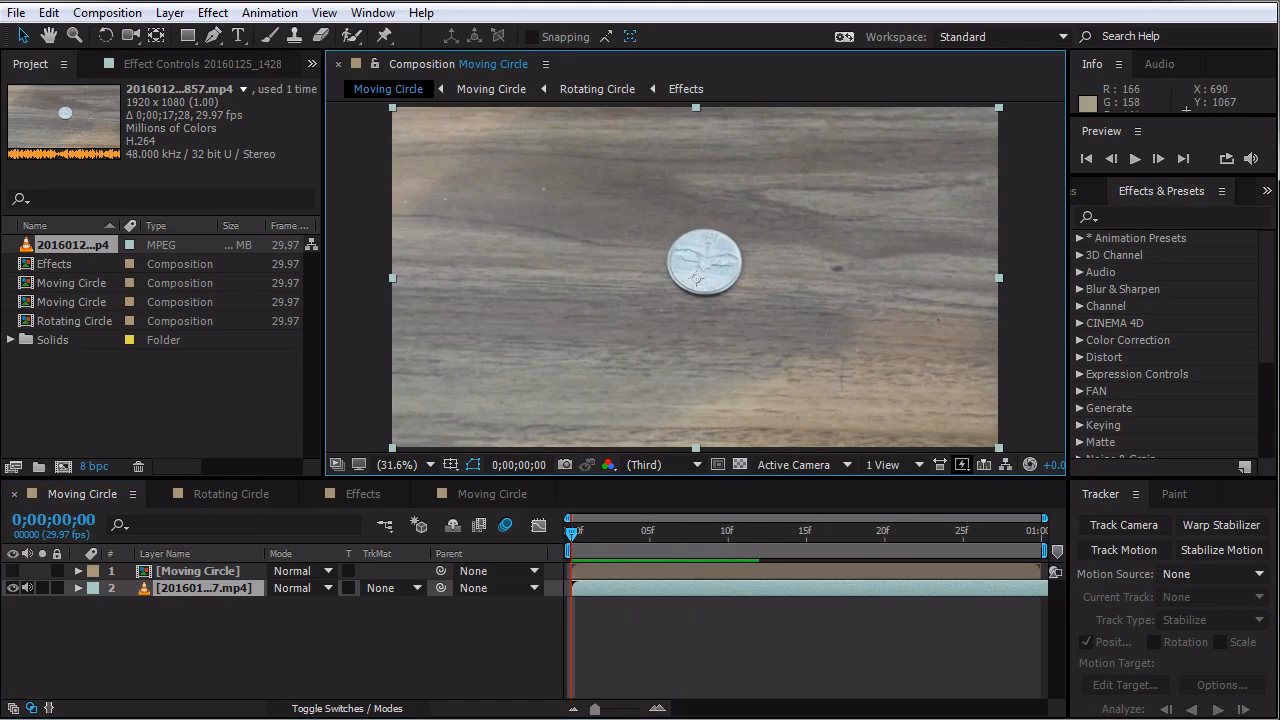
click(55, 244)
click(205, 588)
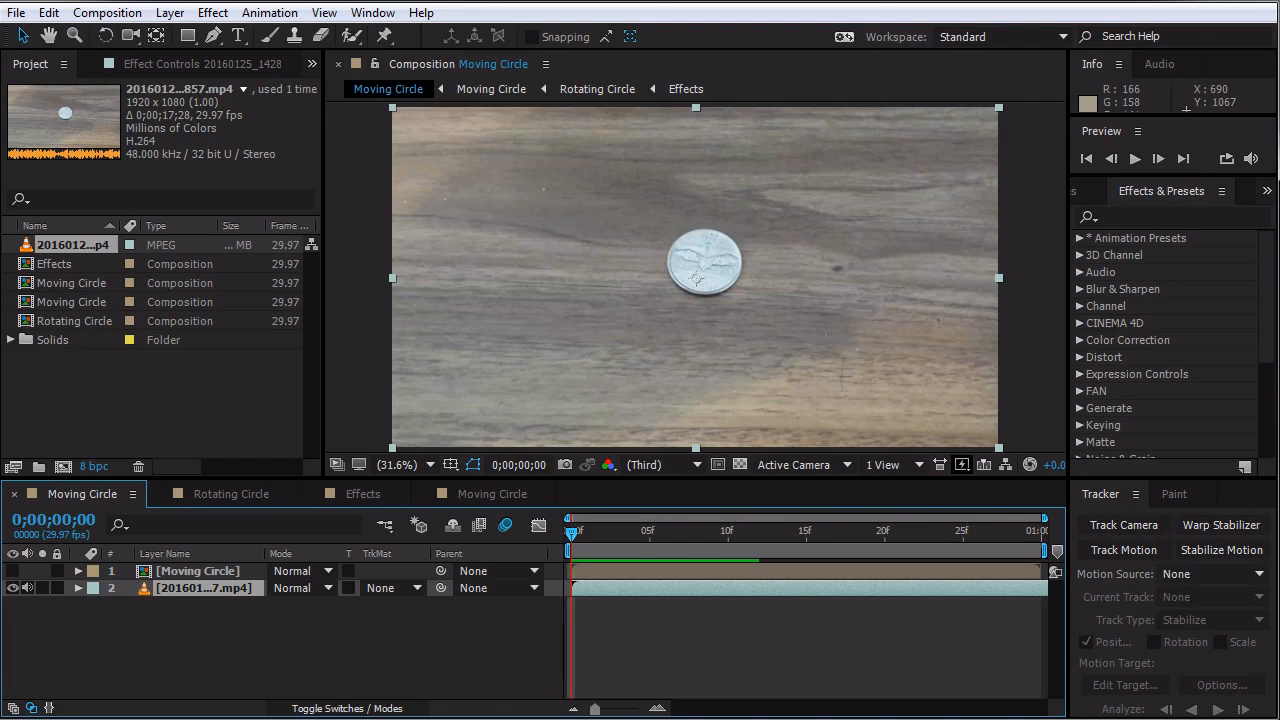
click(1118, 550)
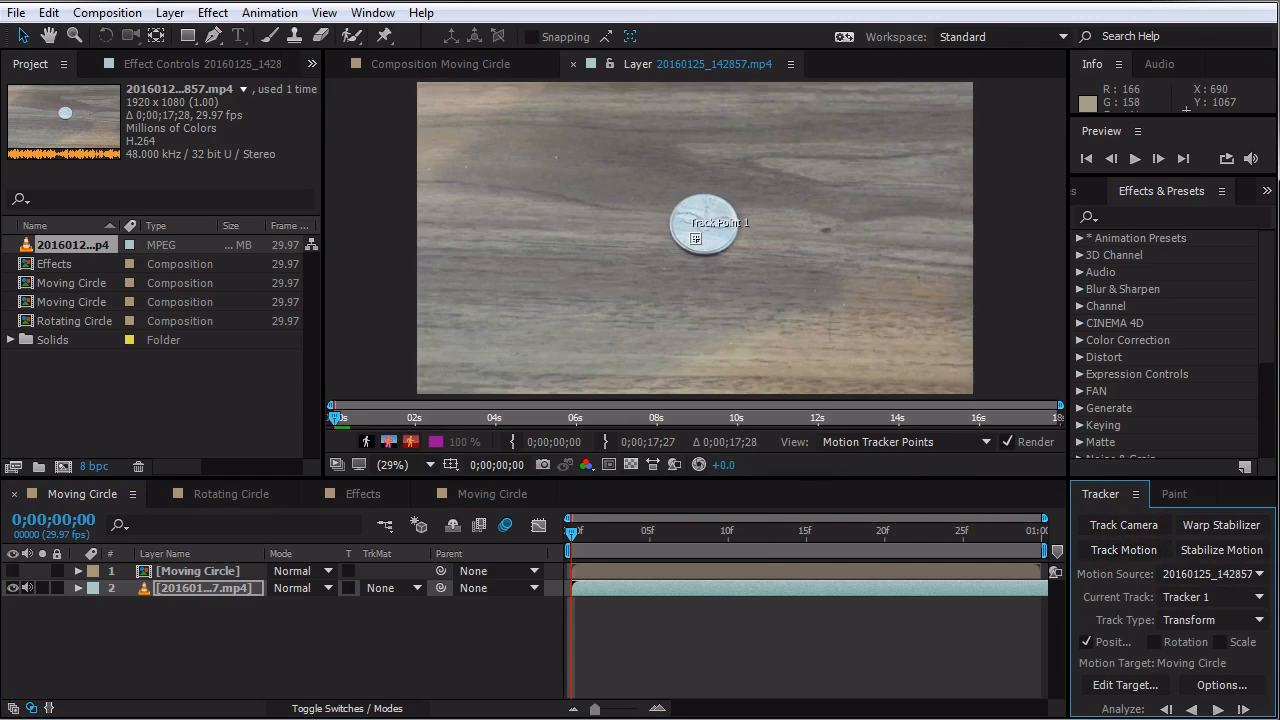
- Move Track Point 1 onto the coin and enlarge its feature and search regions to enclose the whole coin
scroll(714, 225, up, 5)
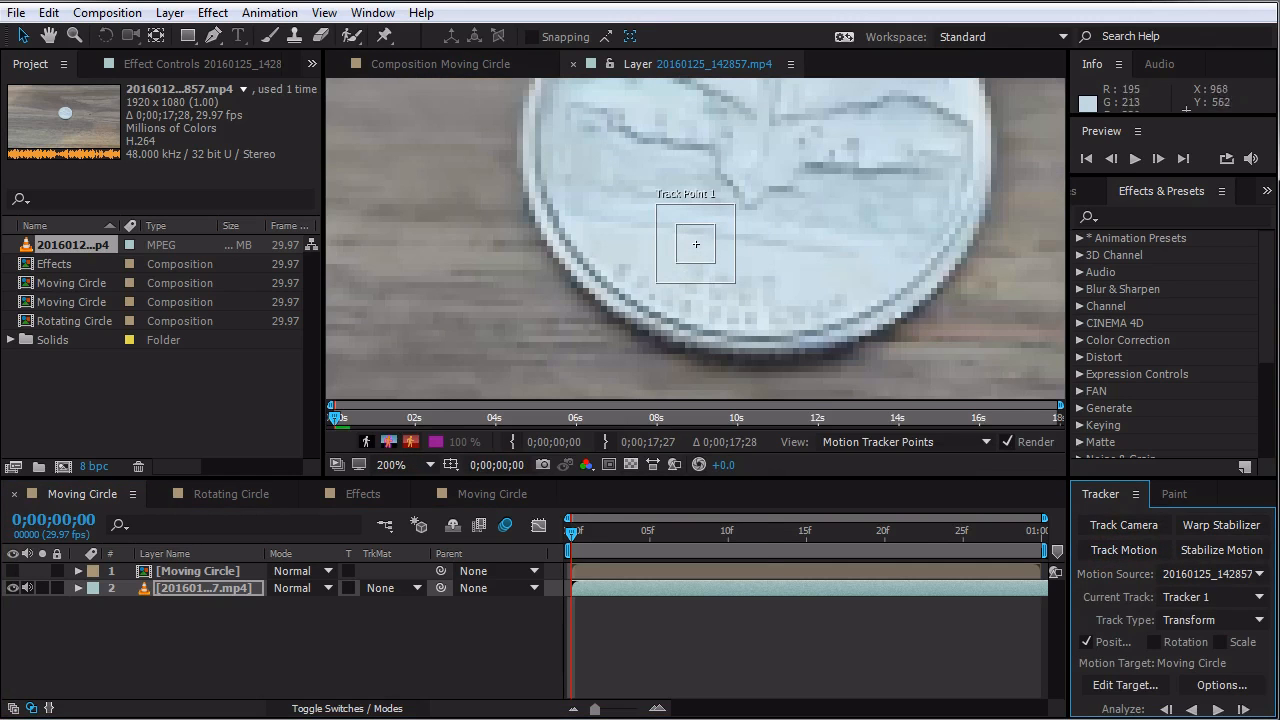
drag(793, 177, 754, 244)
drag(676, 291, 699, 267)
drag(657, 311, 811, 322)
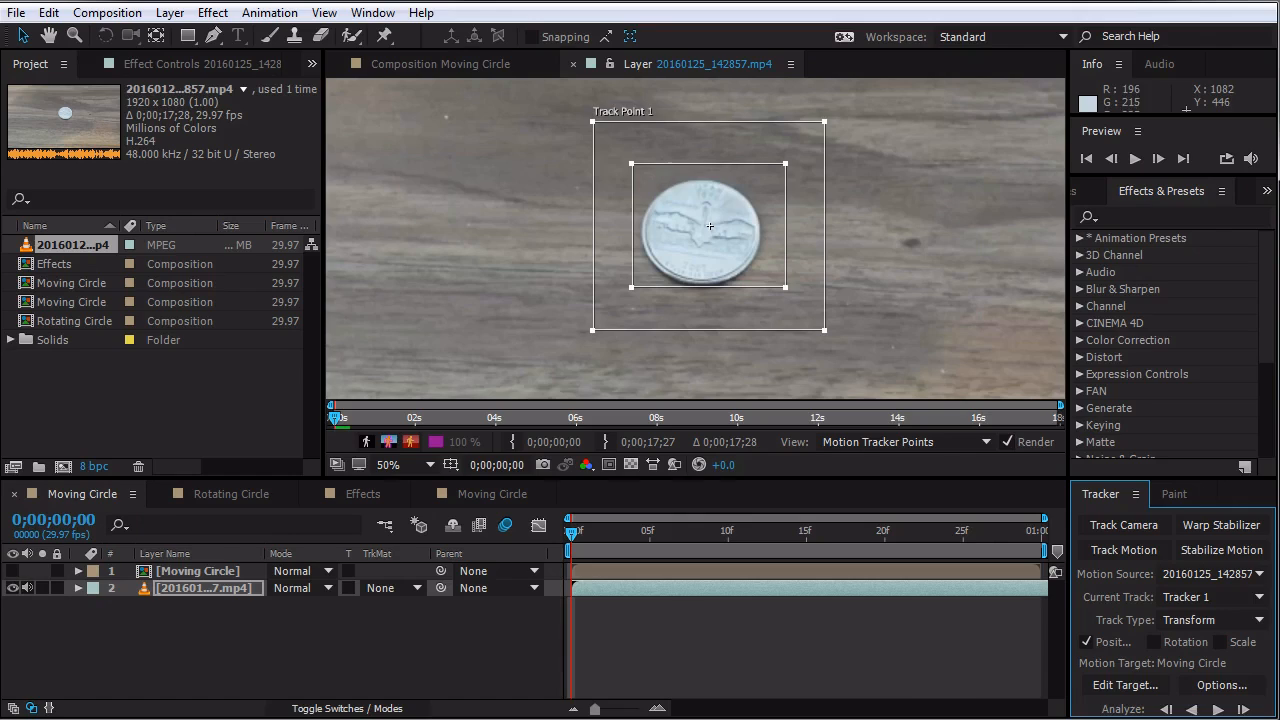
- Refine the position and fit of Track Point 1's regions around the coin
drag(746, 215, 705, 244)
scroll(701, 235, down, 2)
scroll(723, 260, up, 2)
scroll(690, 234, down, 3)
scroll(695, 235, up, 4)
drag(564, 372, 552, 374)
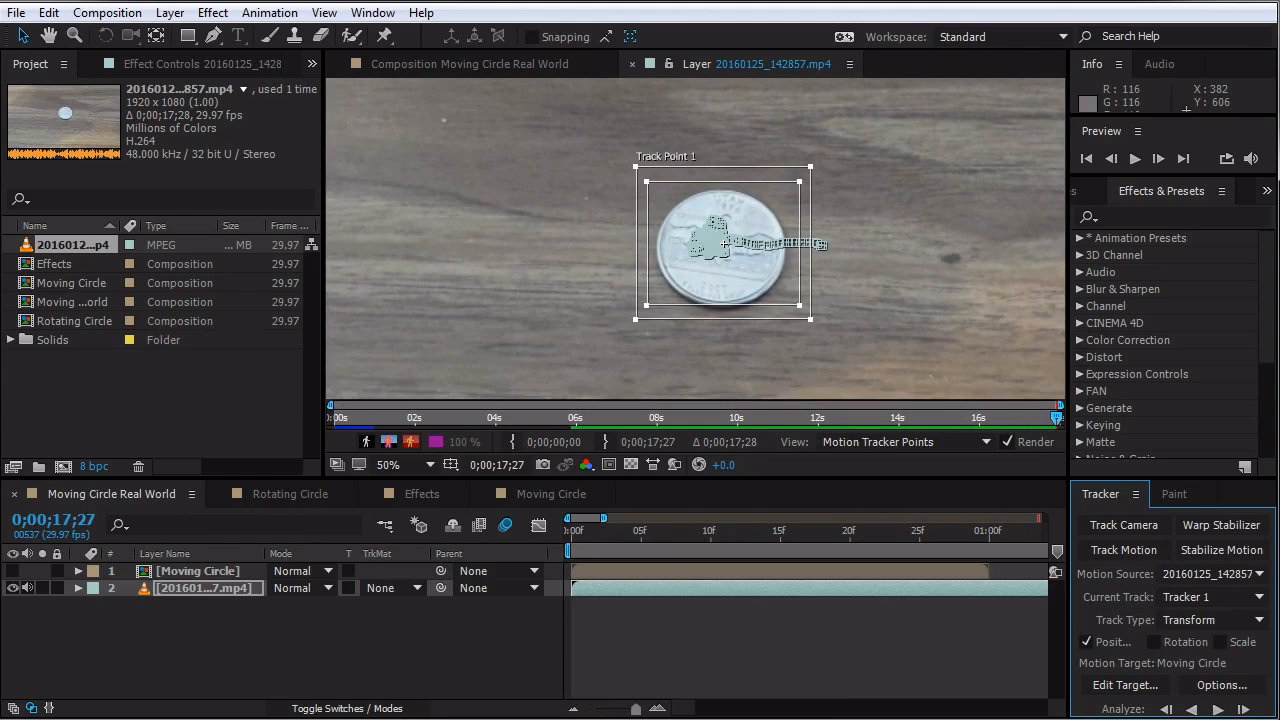
- Try moving a single tracked point on the motion path over the coin and undo the change
scroll(821, 244, up, 6)
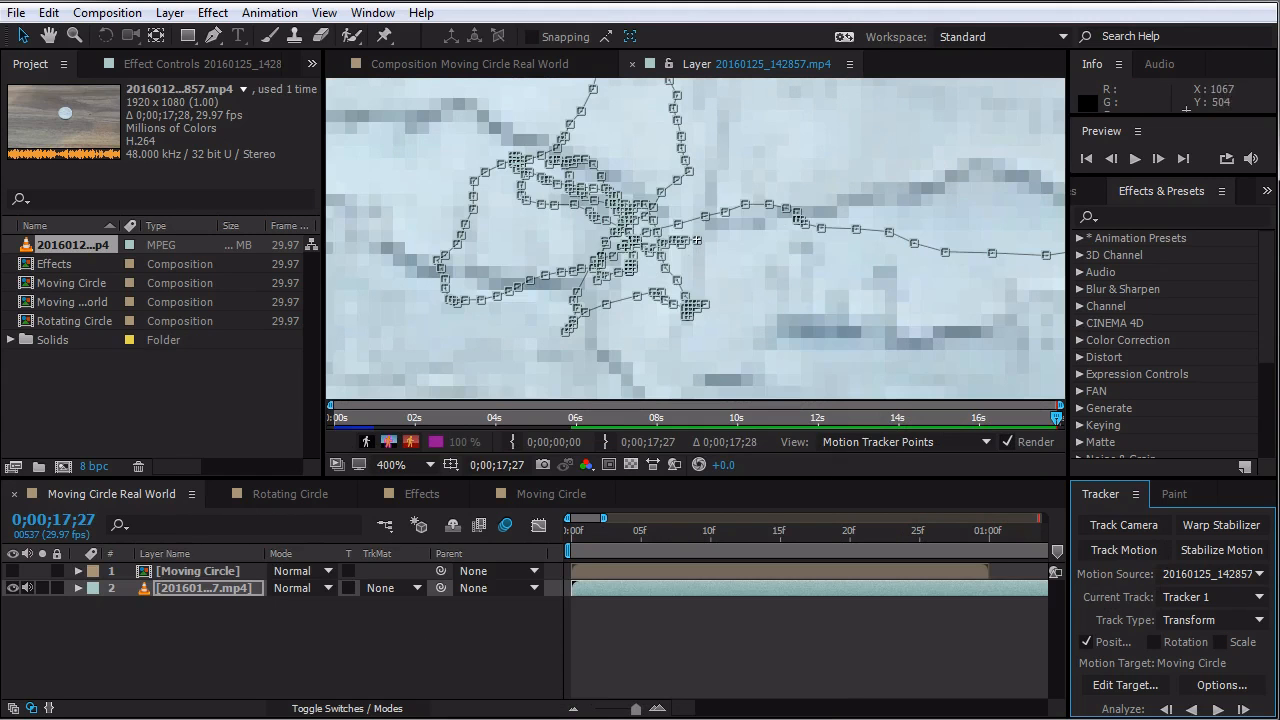
drag(889, 233, 884, 247)
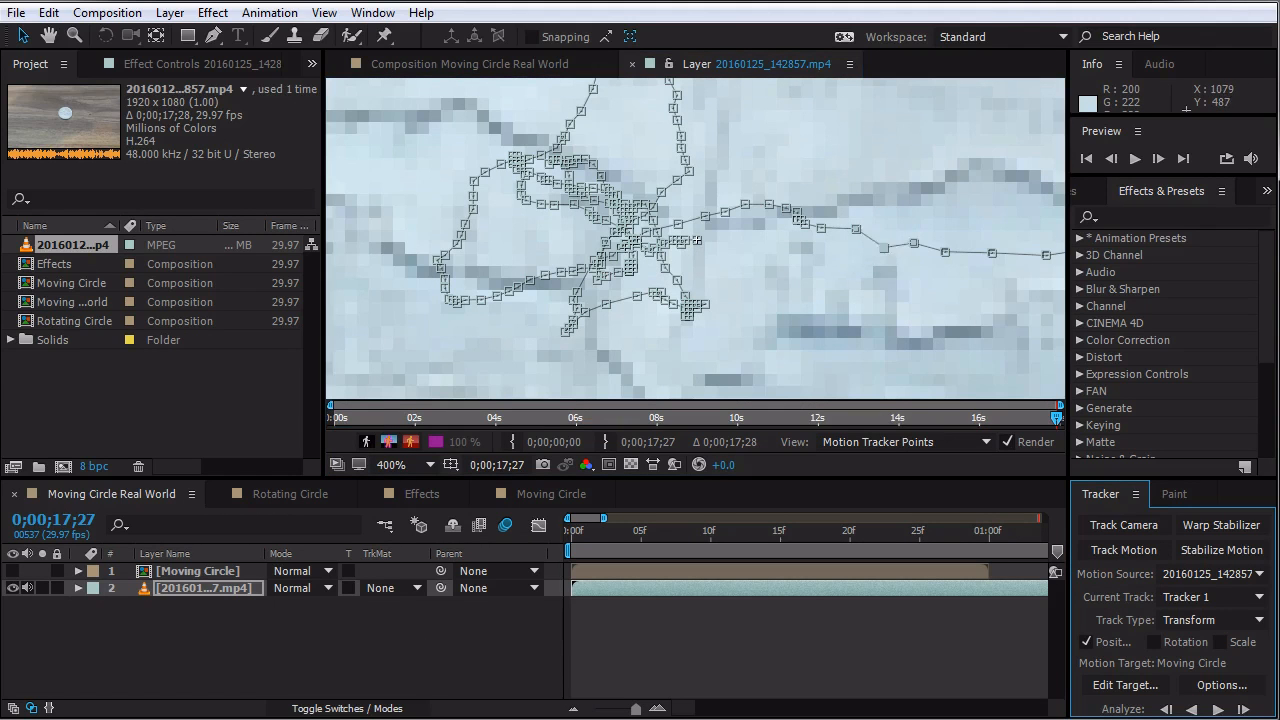
drag(875, 291, 845, 289)
key(ctrl+z)
- Go to frame 0;00;00;04 and enlarge Track Point 1's search region around the coin
click(627, 537)
scroll(696, 239, down, 3)
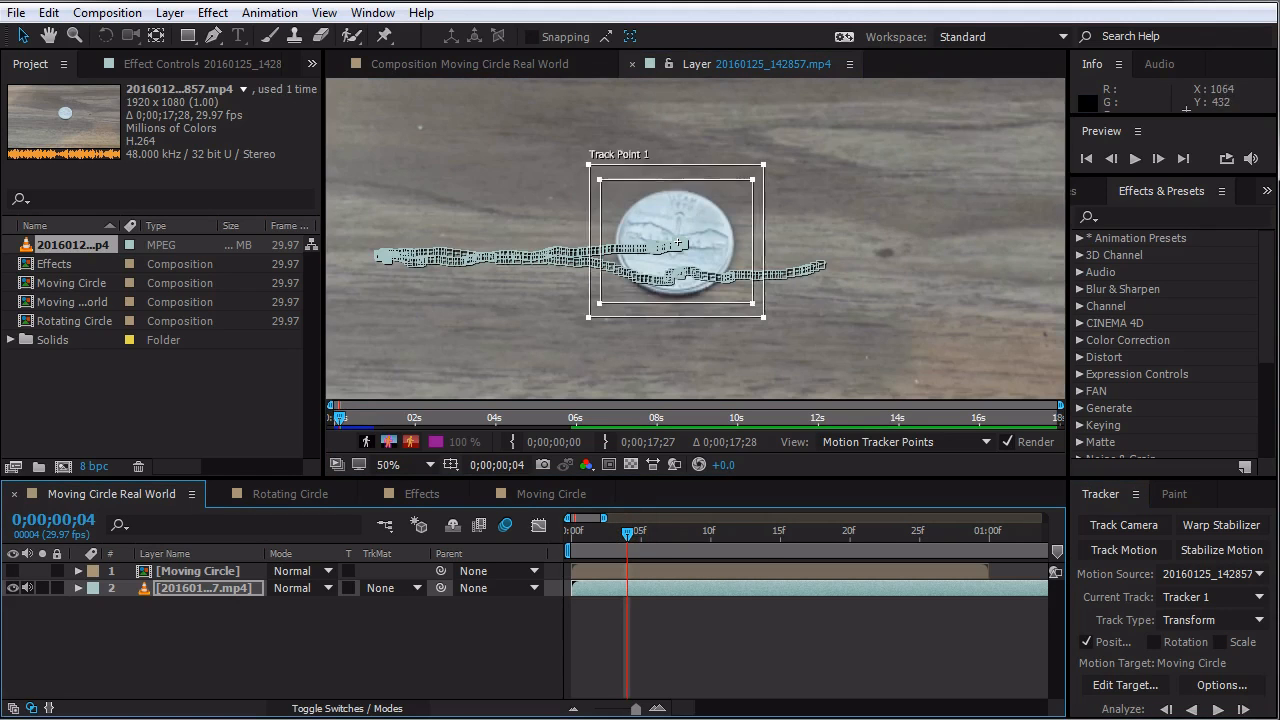
drag(764, 164, 788, 151)
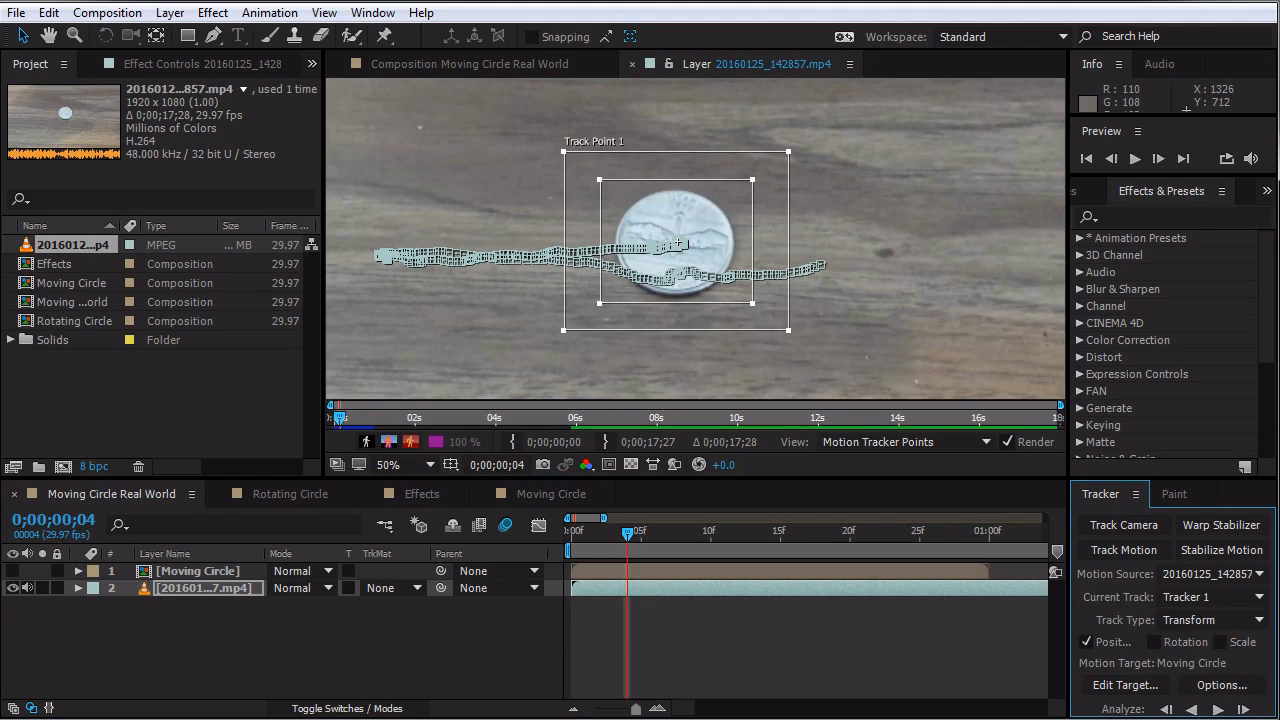
- Add a new null object to the Moving Circle Real World composition
right_click(297, 660)
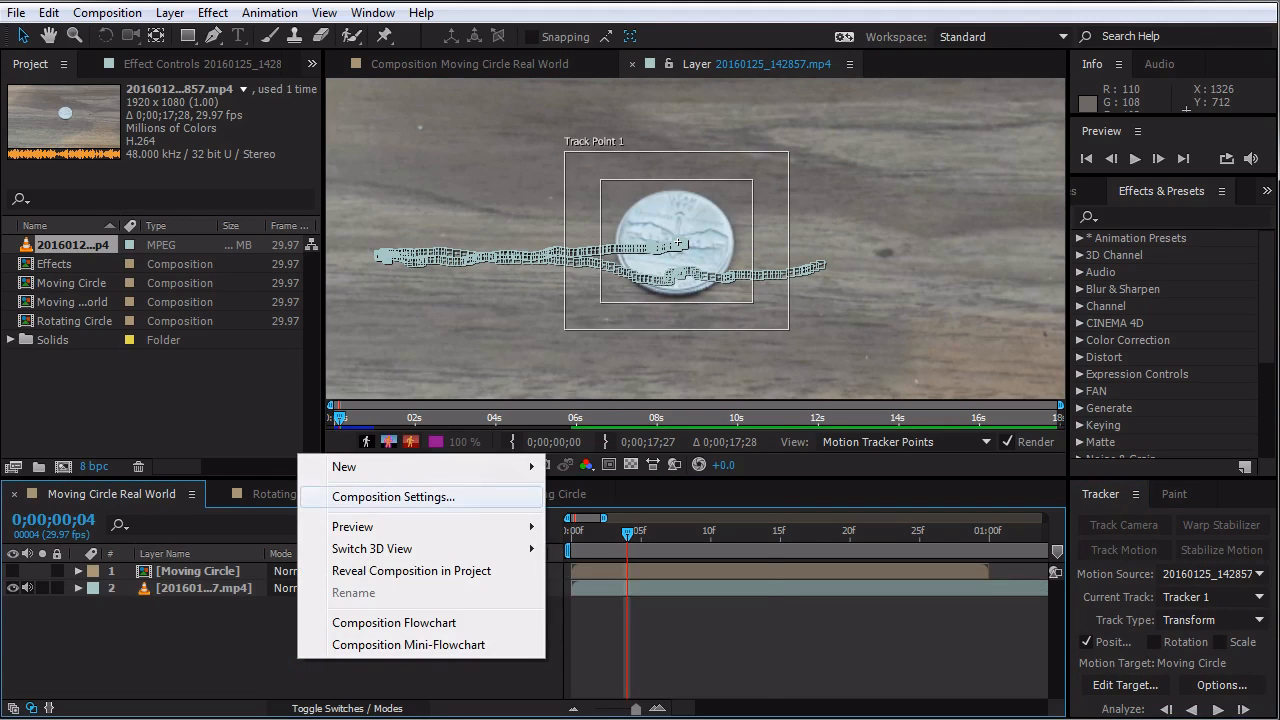
mouse_move(344, 467)
click(605, 584)
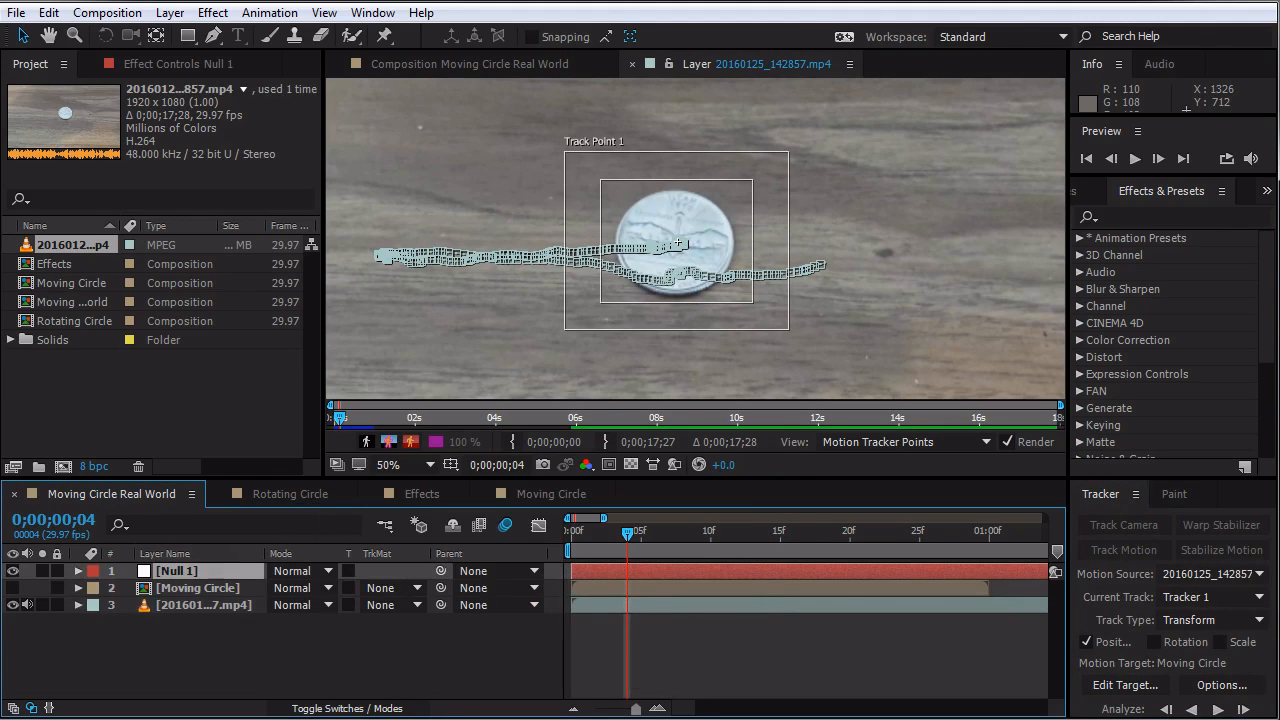
- Rename the null object layer as Tracking and the video layer as Real World Footage
key(Return)
text(Tracking)
key(Return)
click(224, 604)
key(Return)
text(Real World Footage)
key(Return)
- Change the tracker's motion target for Real World Footage to the Tracking layer
click(1123, 603)
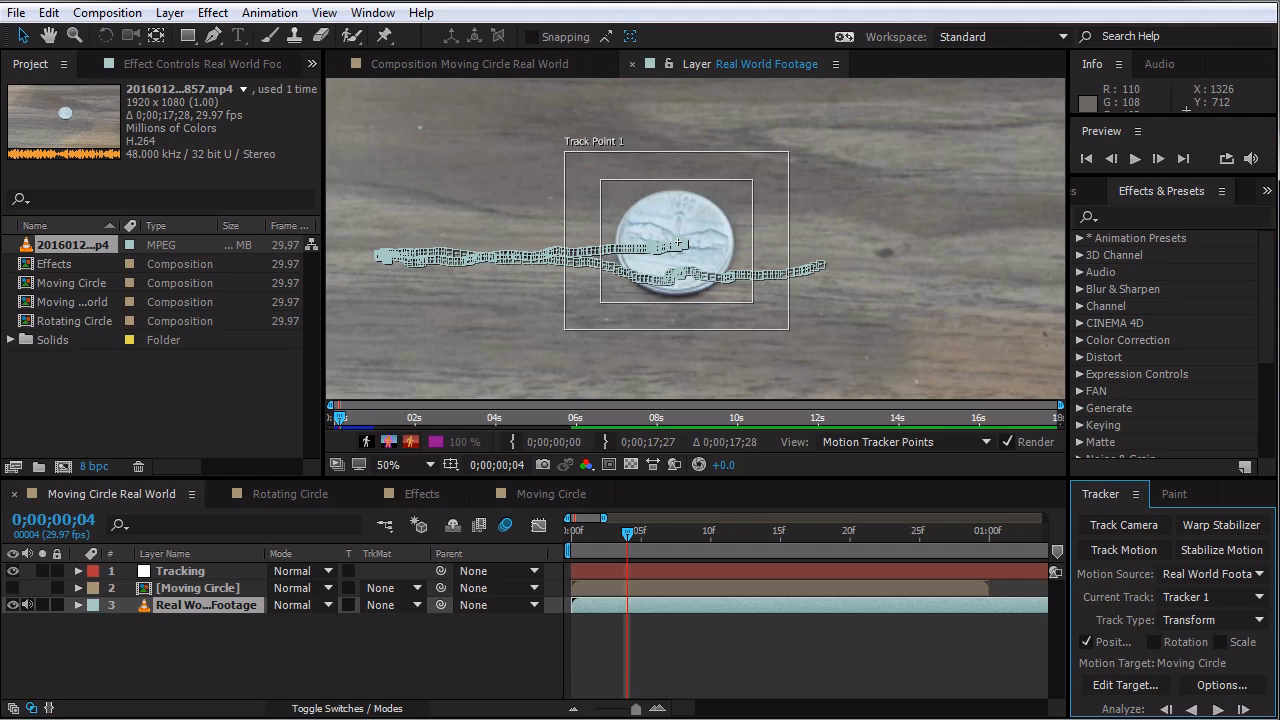
click(1124, 685)
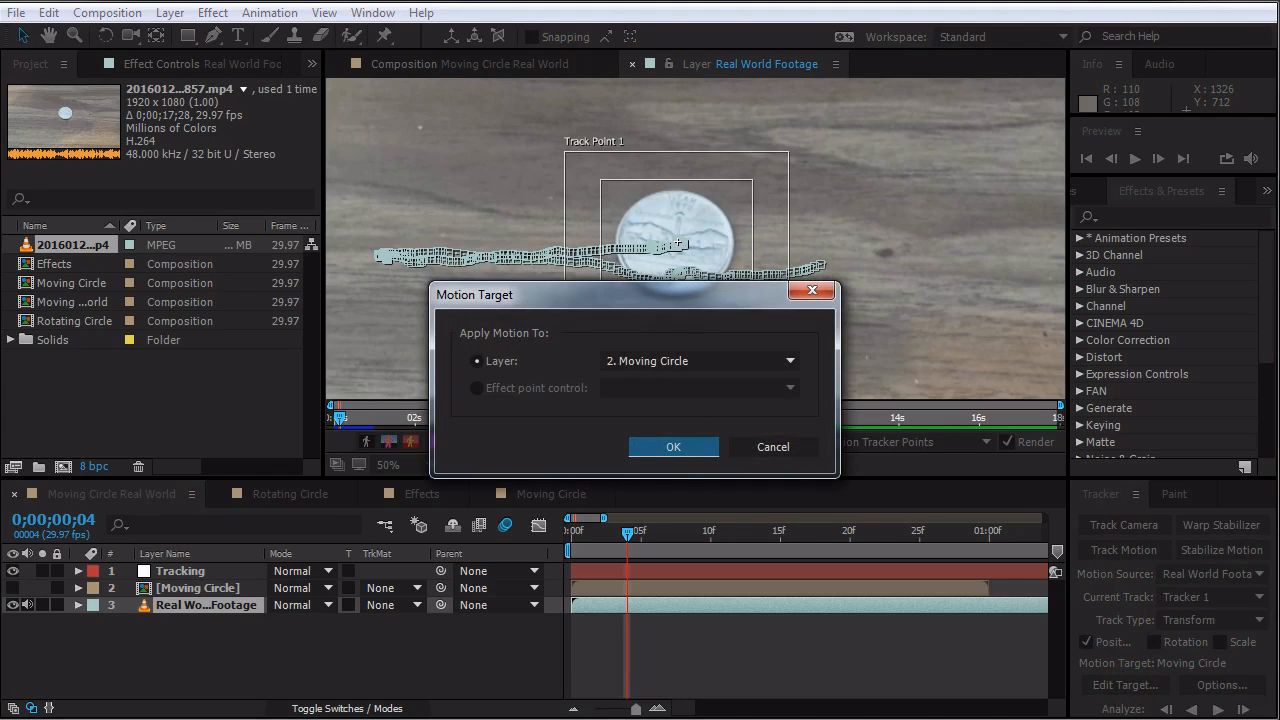
drag(689, 296, 673, 370)
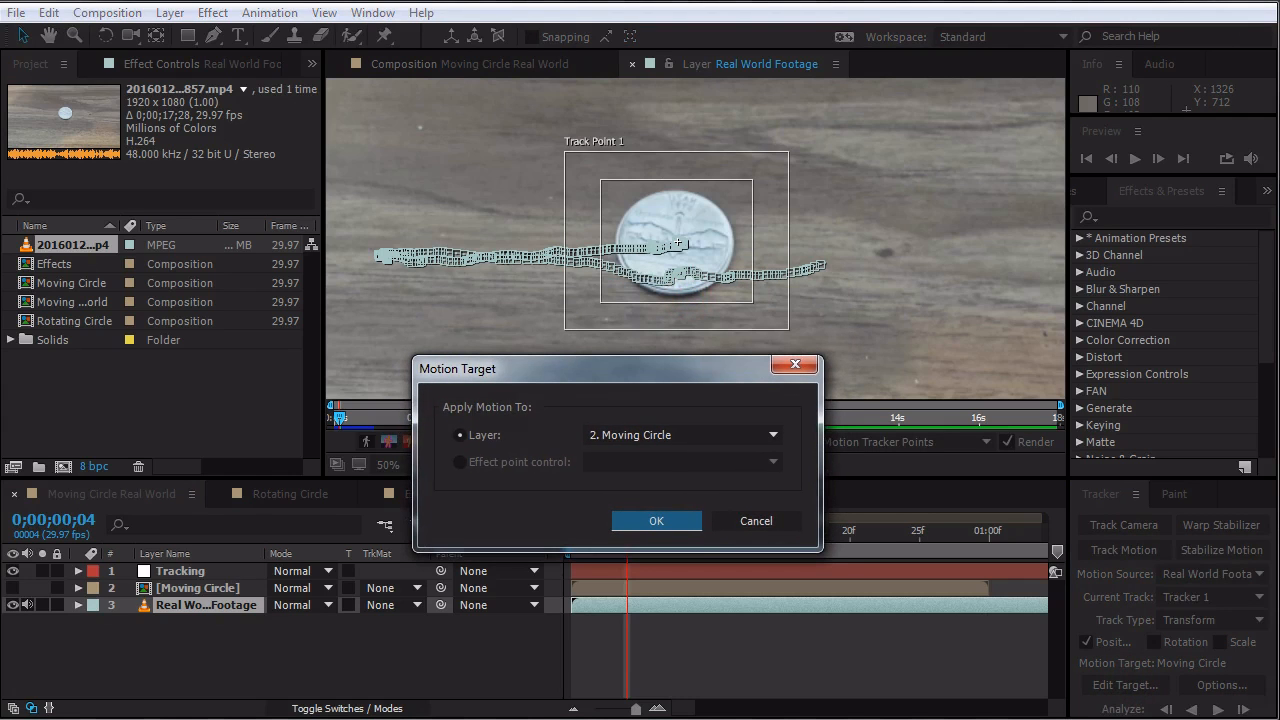
click(618, 428)
click(622, 456)
click(656, 520)
click(263, 651)
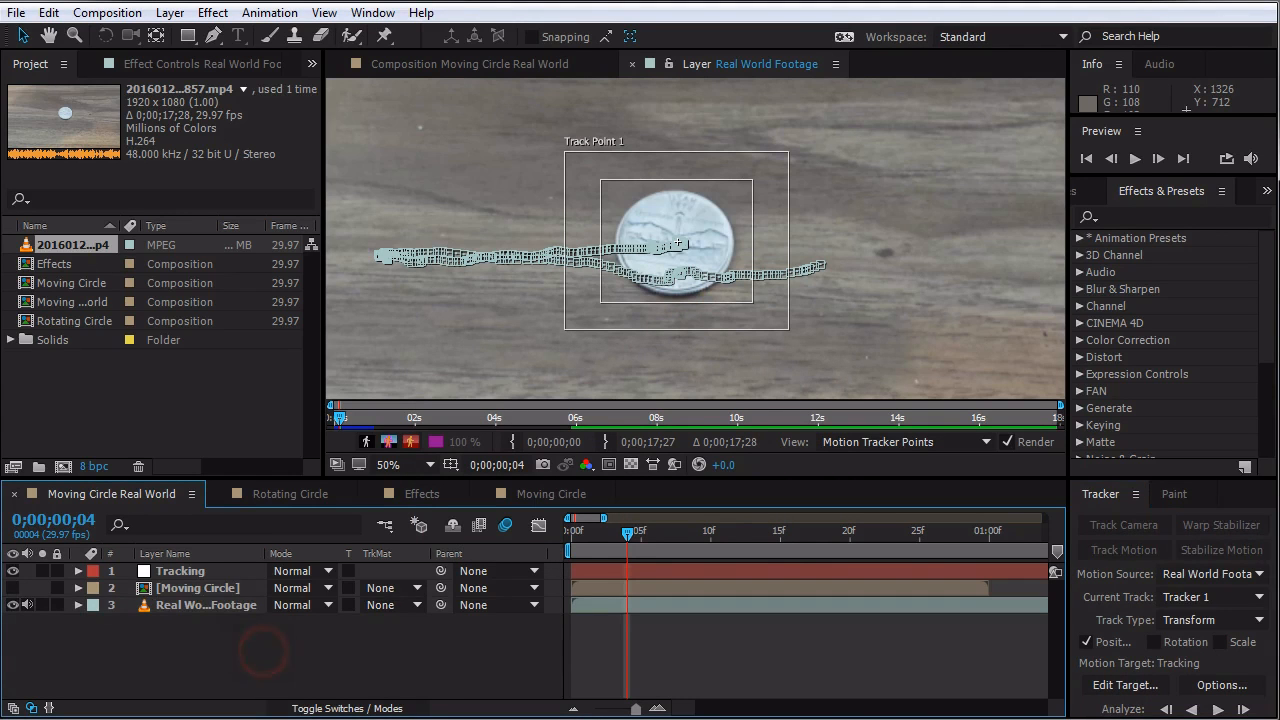
- Make the Moving Circle layer visible, parent it to Tracking, and preview the Moving Circle Real World composition from 0;00;00;03
click(222, 588)
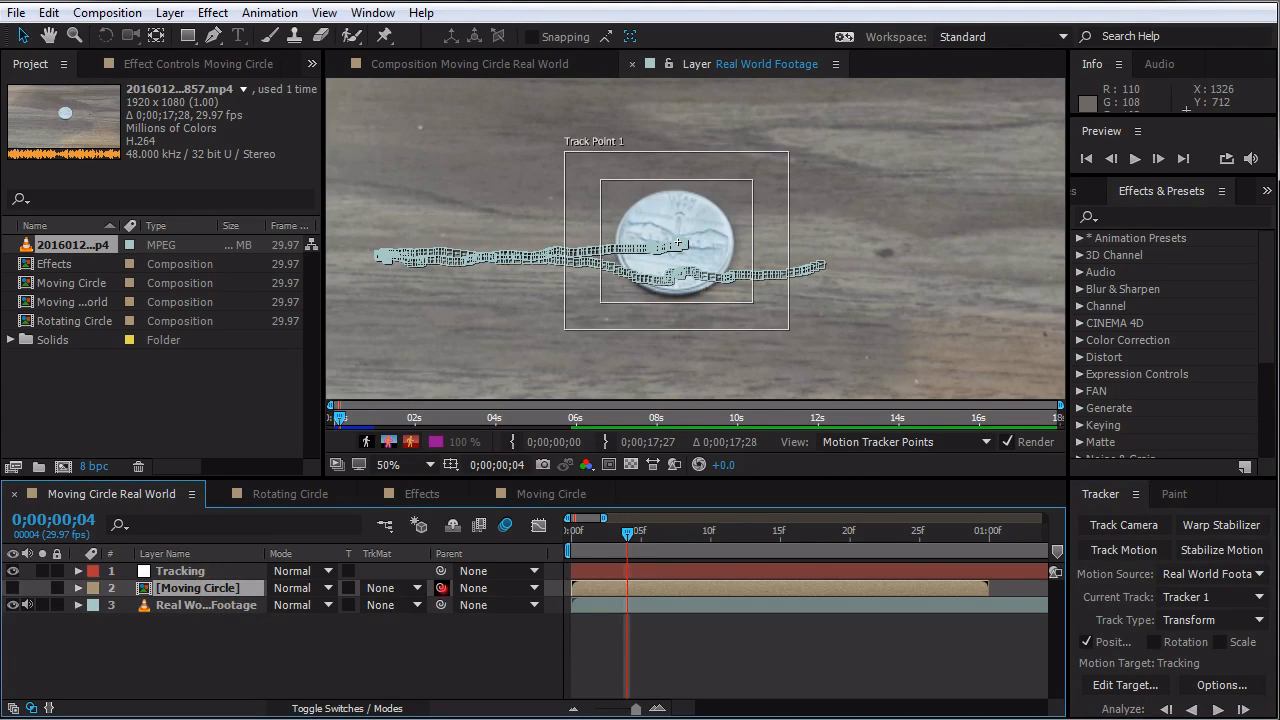
drag(425, 580, 180, 571)
drag(628, 532, 613, 532)
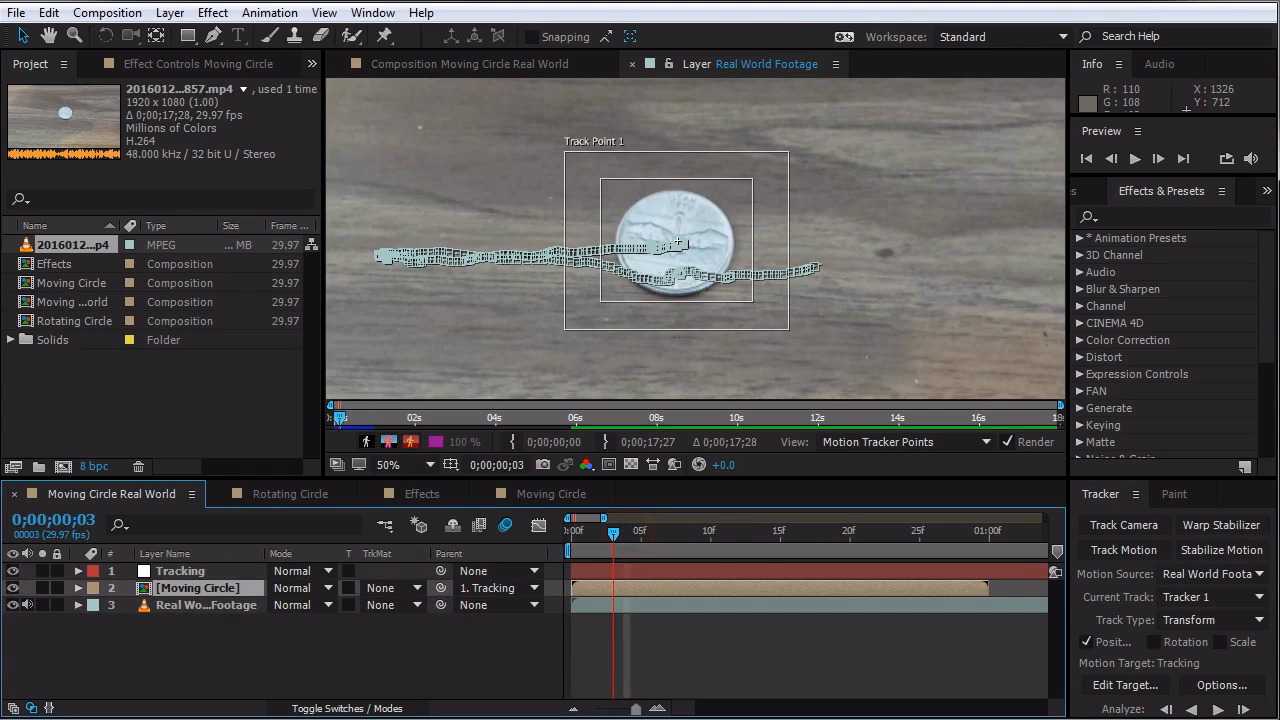
click(437, 62)
key(space)
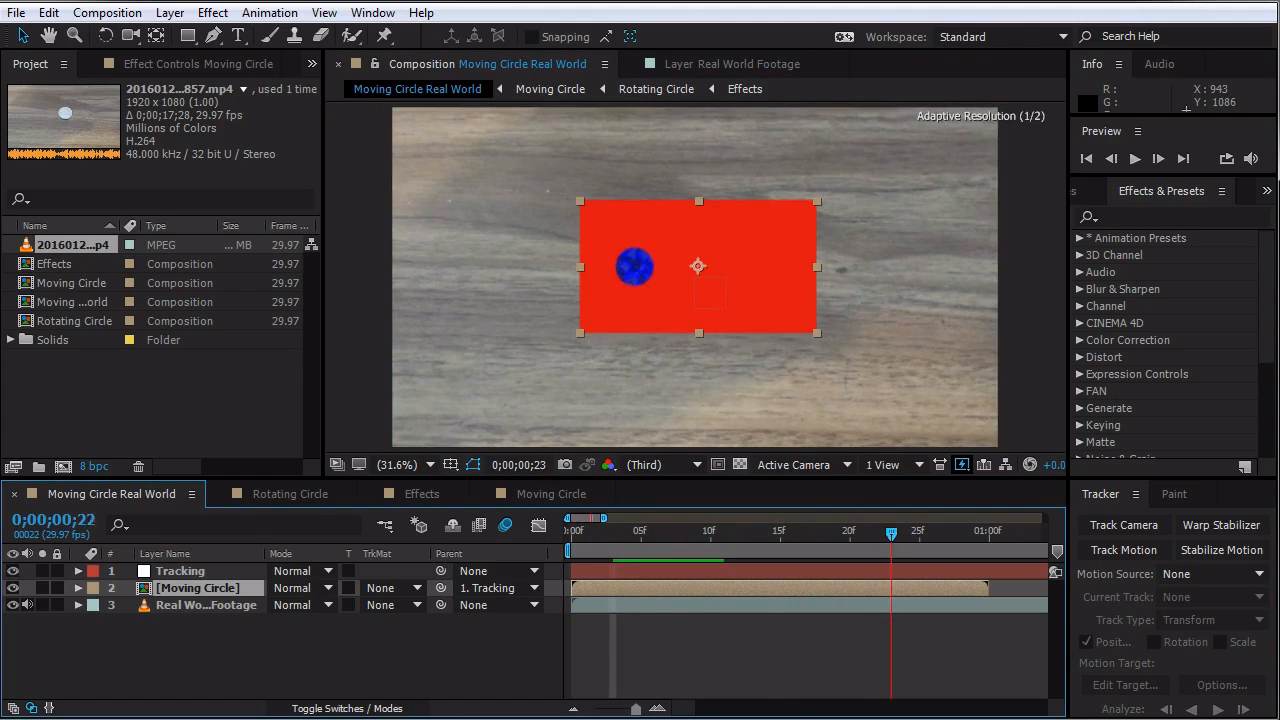
- Remove the Moving Circle layer's parent, parent Tracking to Moving Circle instead, and scrub back to frame 0;00;00;08
click(483, 587)
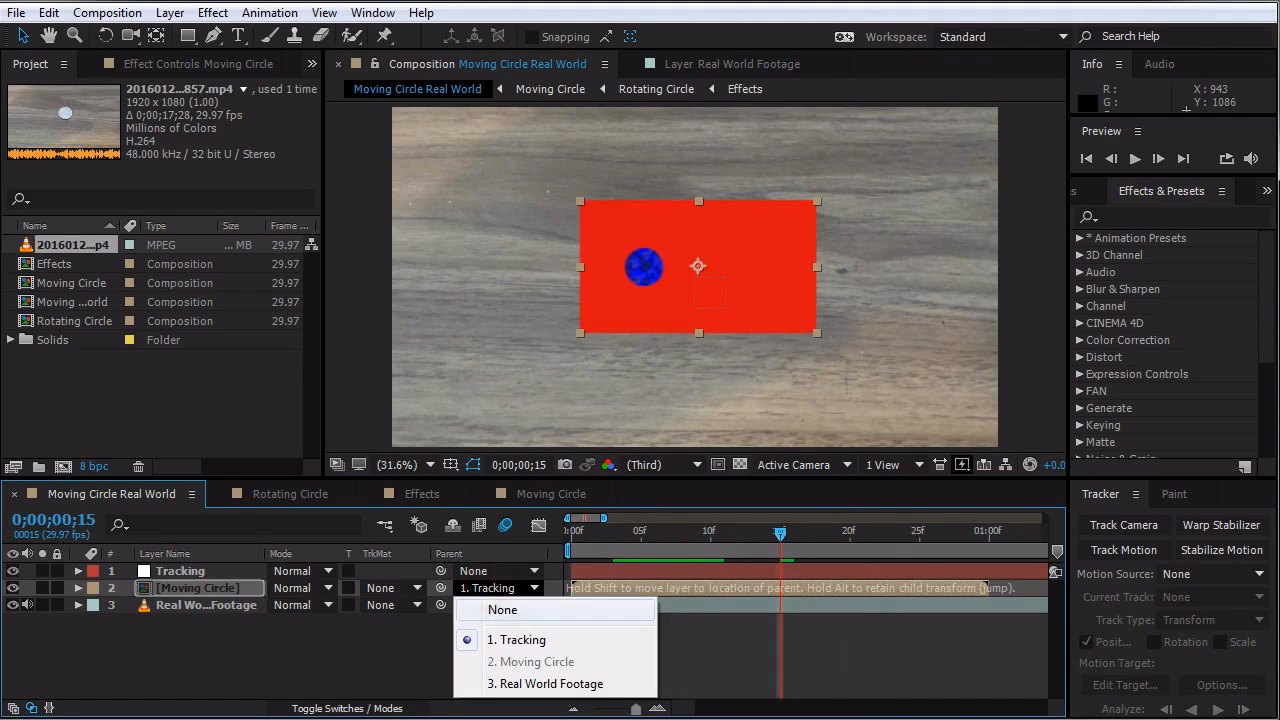
click(502, 609)
drag(441, 571, 200, 588)
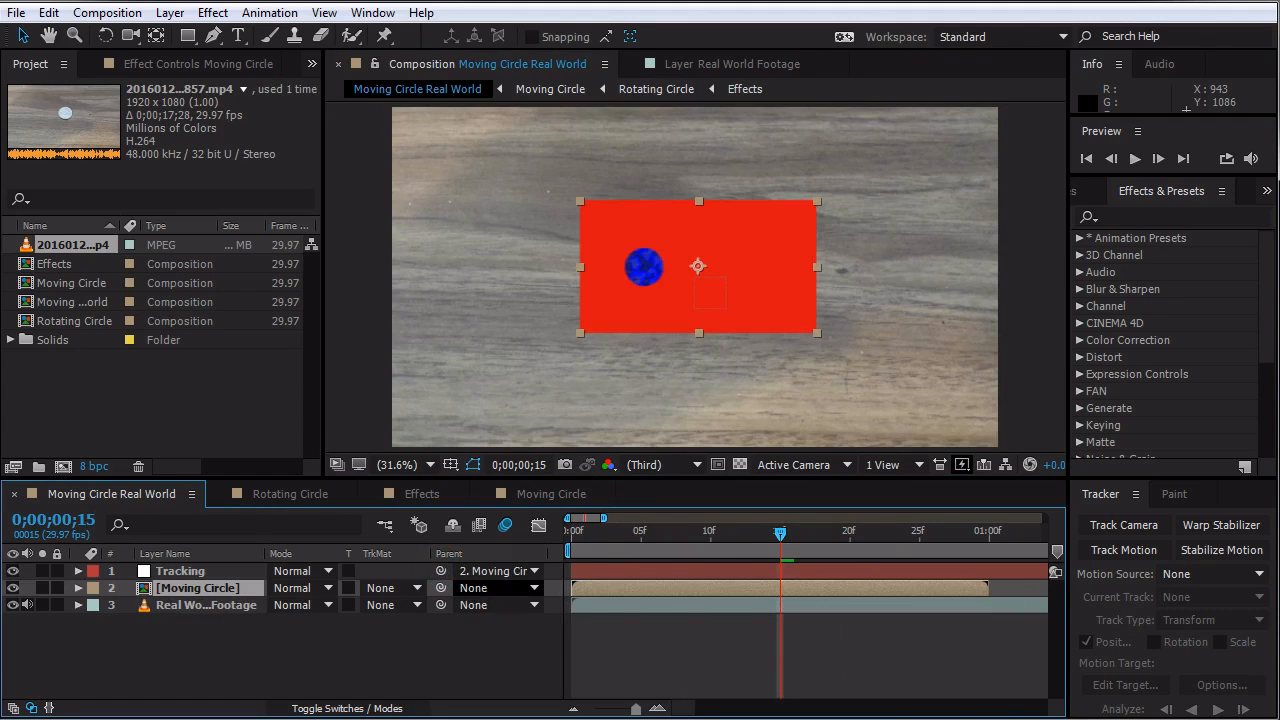
drag(752, 531, 681, 531)
- Clear the Tracking layer's parent and parent the Moving Circle layer to Tracking again
click(470, 570)
click(502, 593)
drag(441, 588, 200, 571)
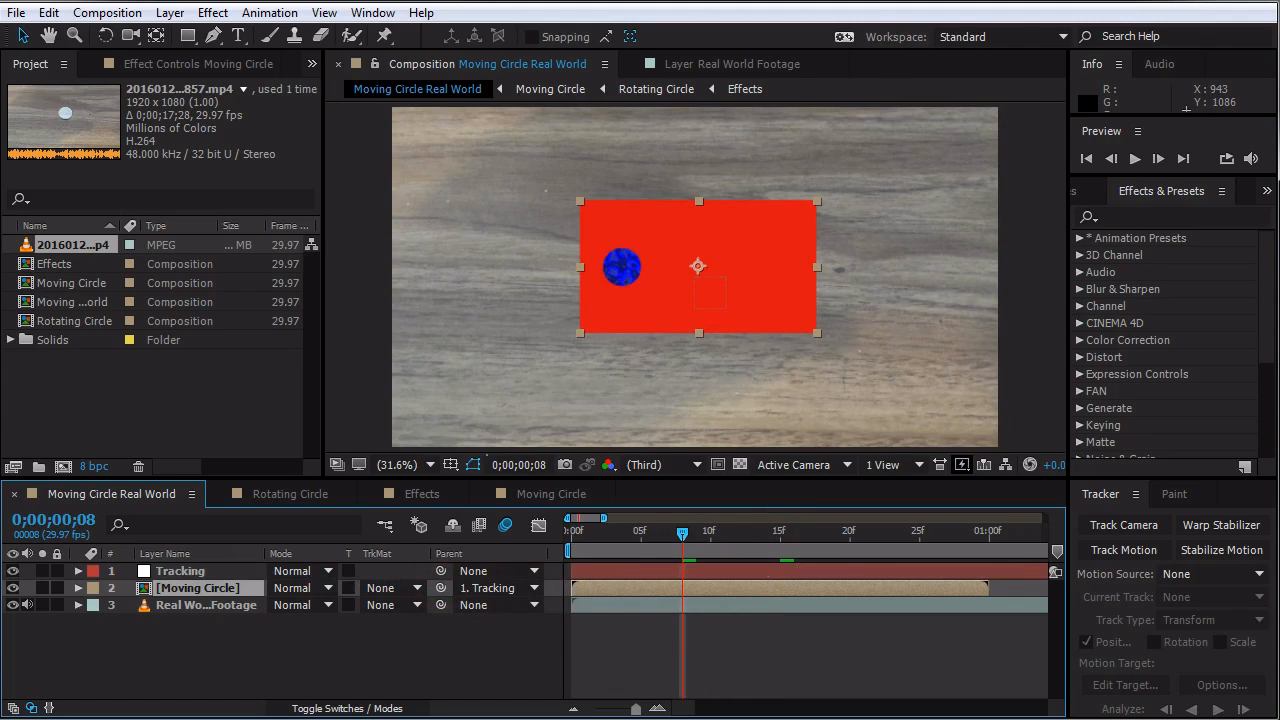
- Reveal the Tracking layer's Position property and undo the latest parenting changes
click(200, 571)
key(p)
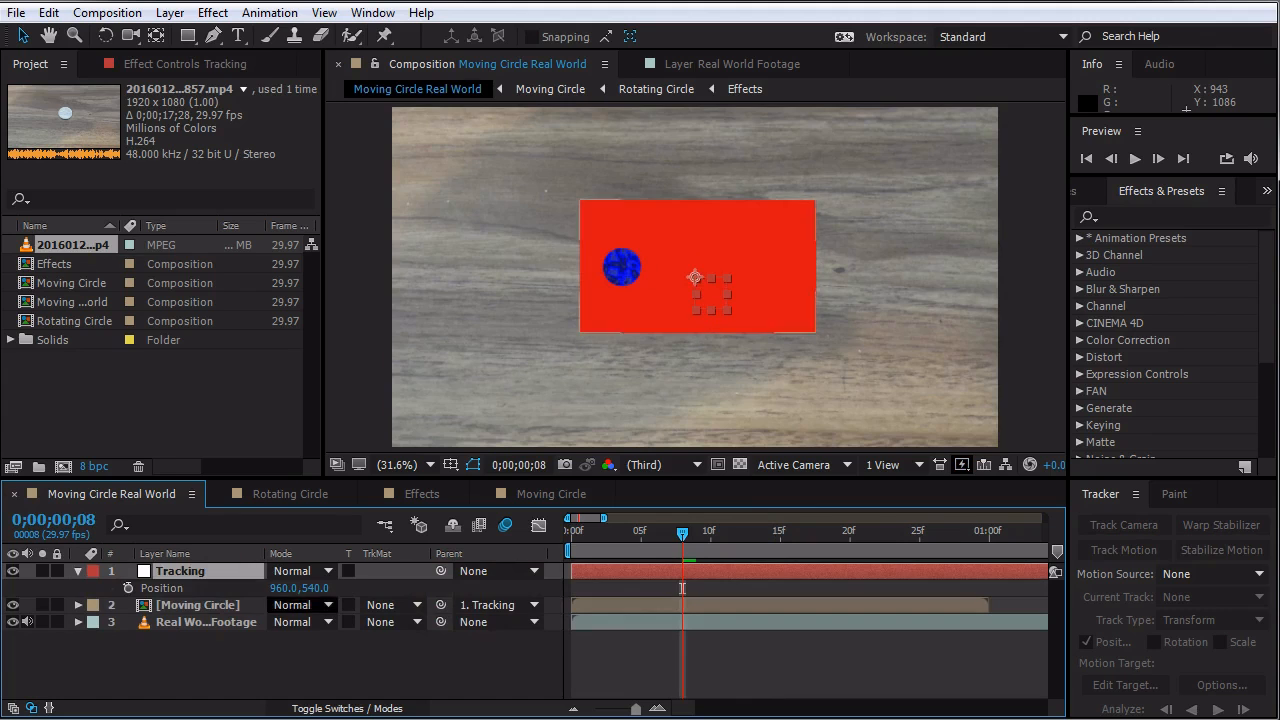
key(ctrl+z)
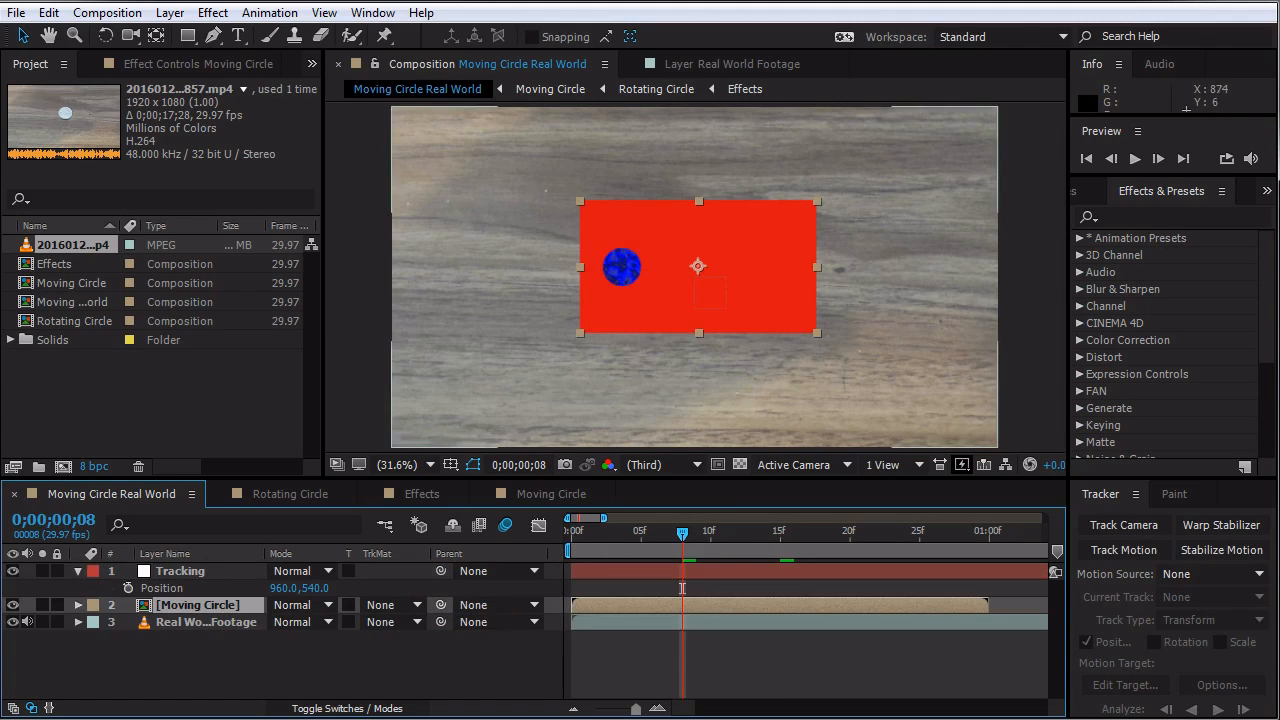
key(ctrl+z)
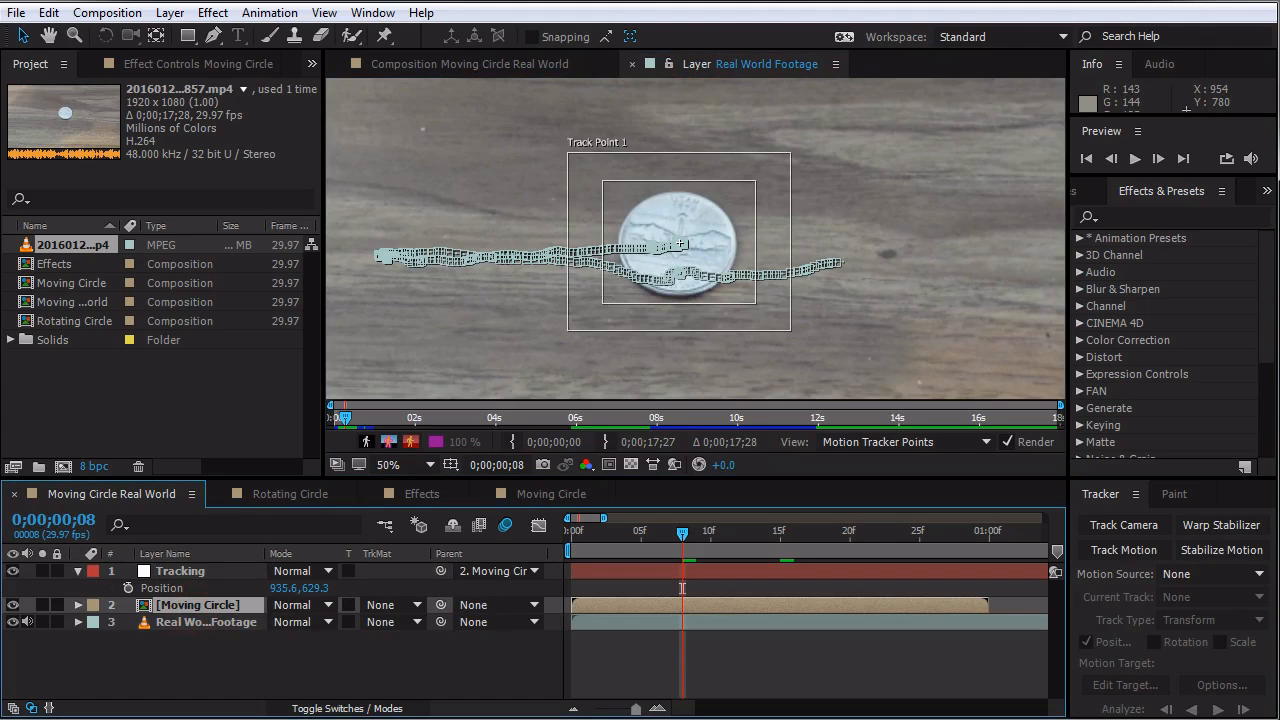
- Set the tracker's motion source to Moving Circle and reopen the choice of source layers
click(1170, 574)
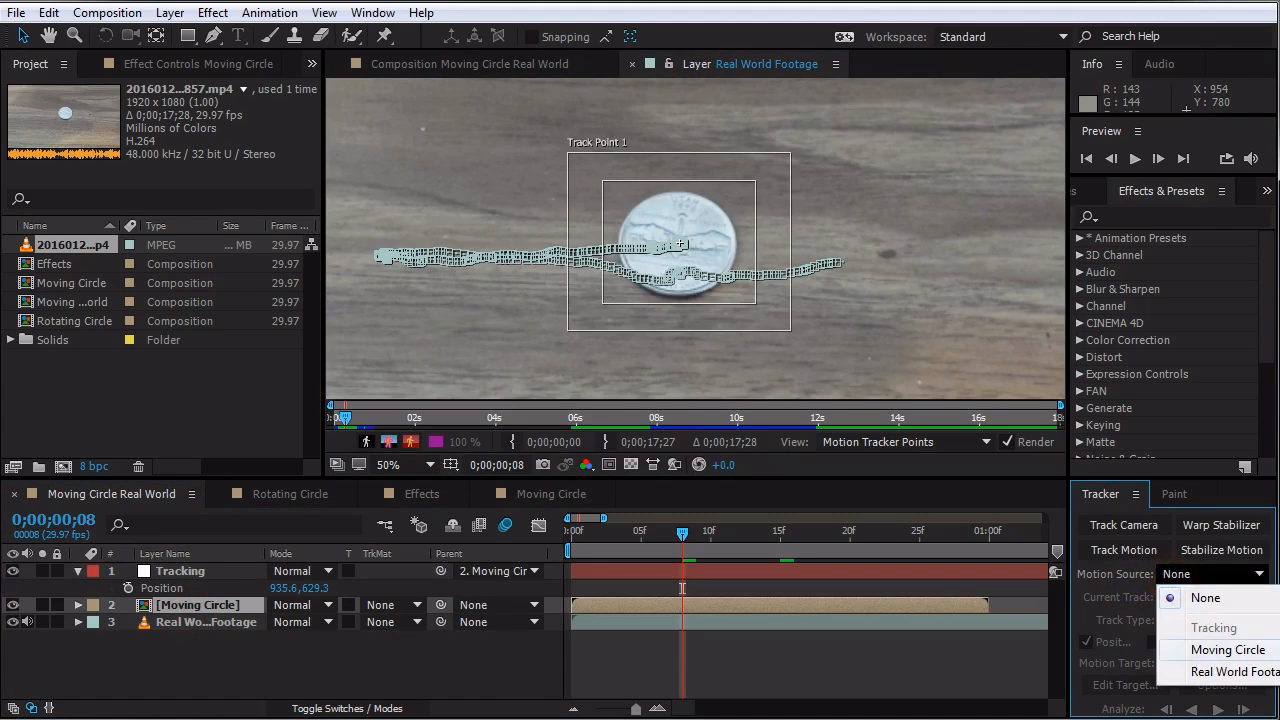
click(1205, 650)
click(1172, 577)
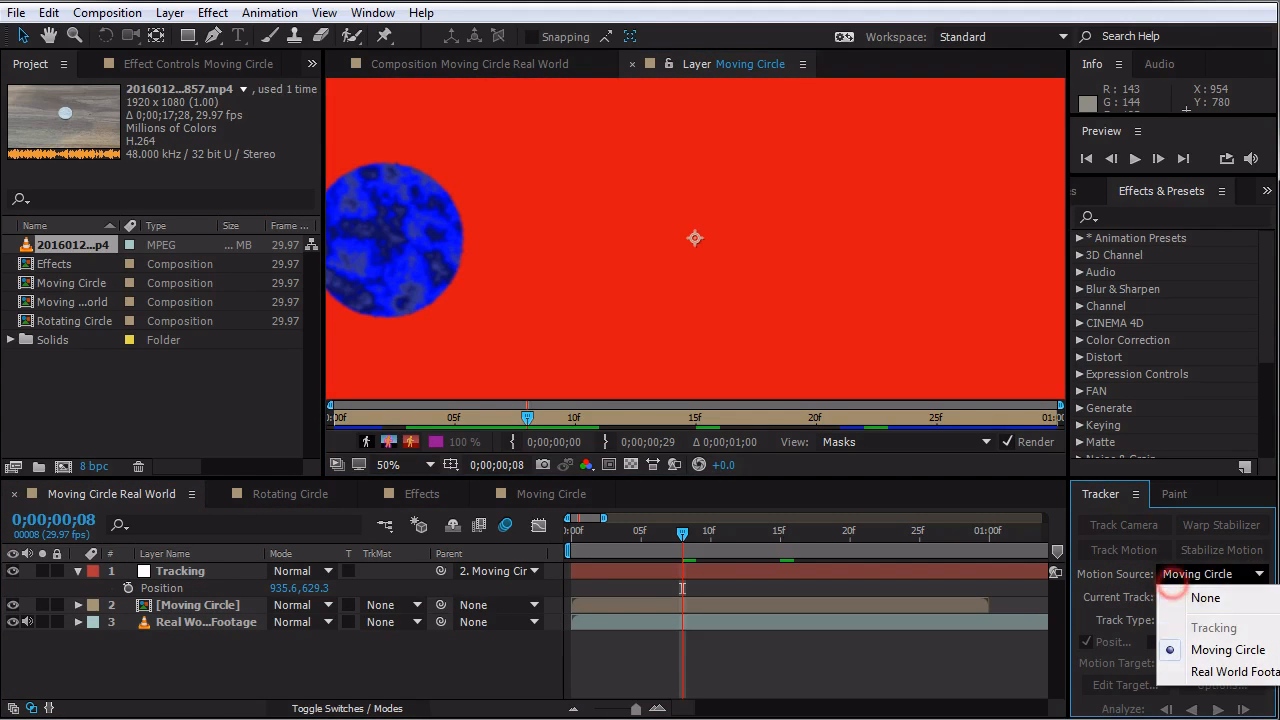